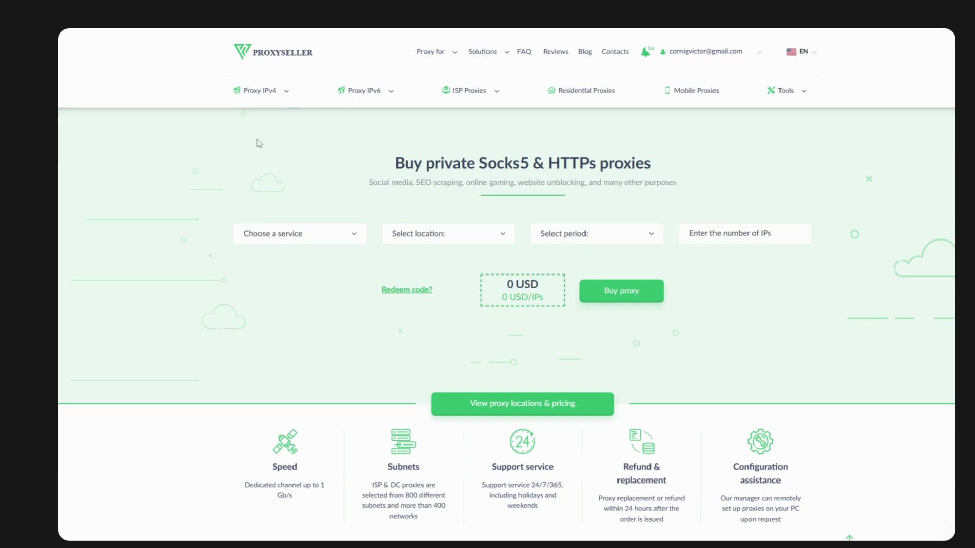
# - Open Proxy-Seller's IPv4 North America locations and pick USA to see its package plans
pyautogui.moveTo(281, 93)
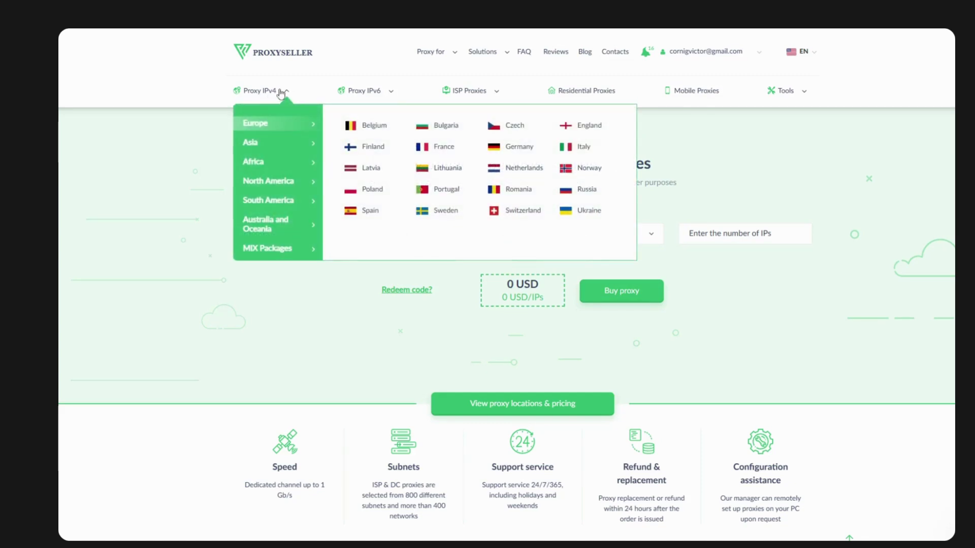
pyautogui.click(289, 188)
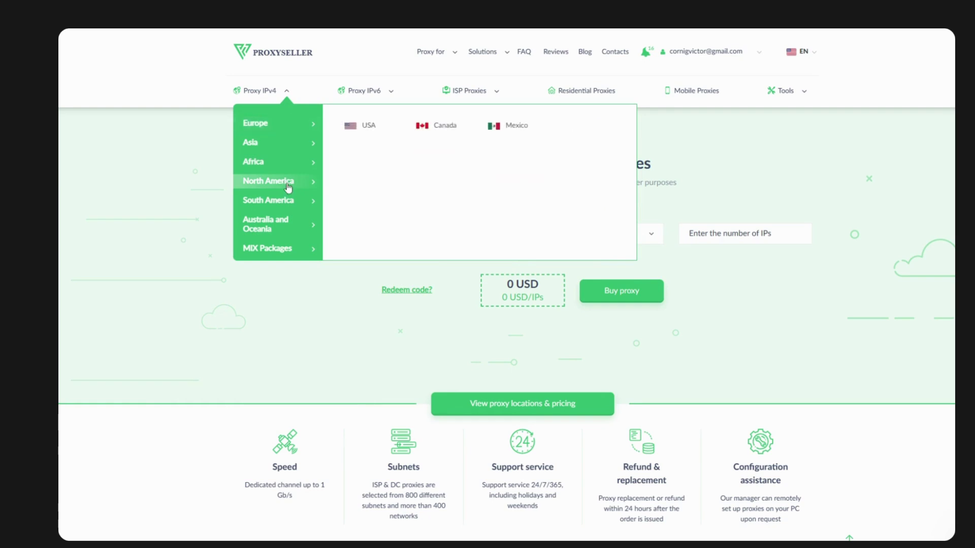
pyautogui.click(358, 131)
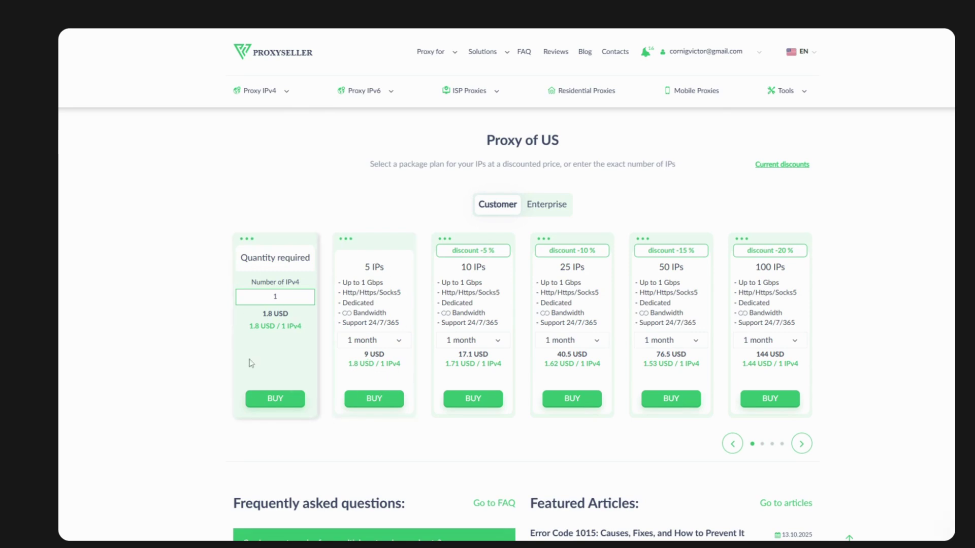
# - Start an order for one US proxy with the rental period set to 1 month
pyautogui.click(286, 401)
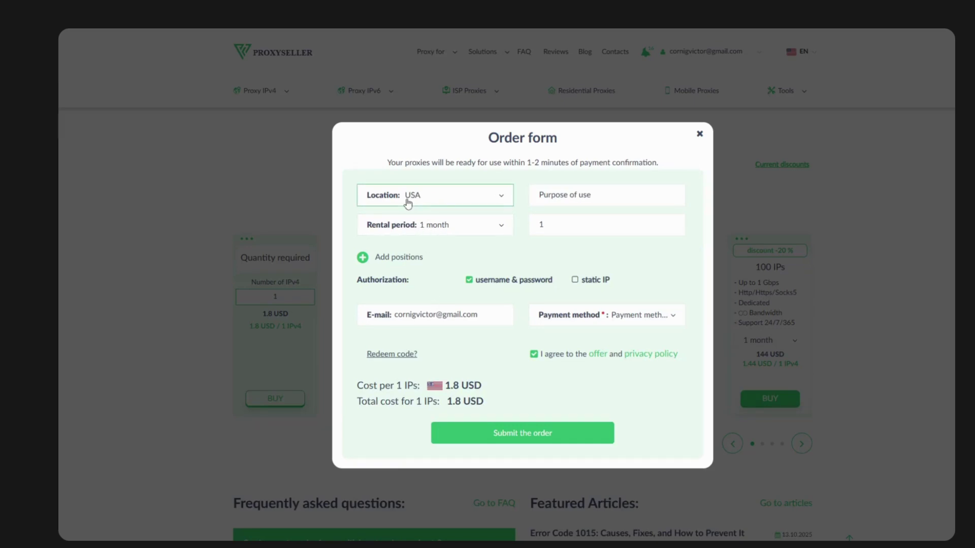
pyautogui.click(475, 227)
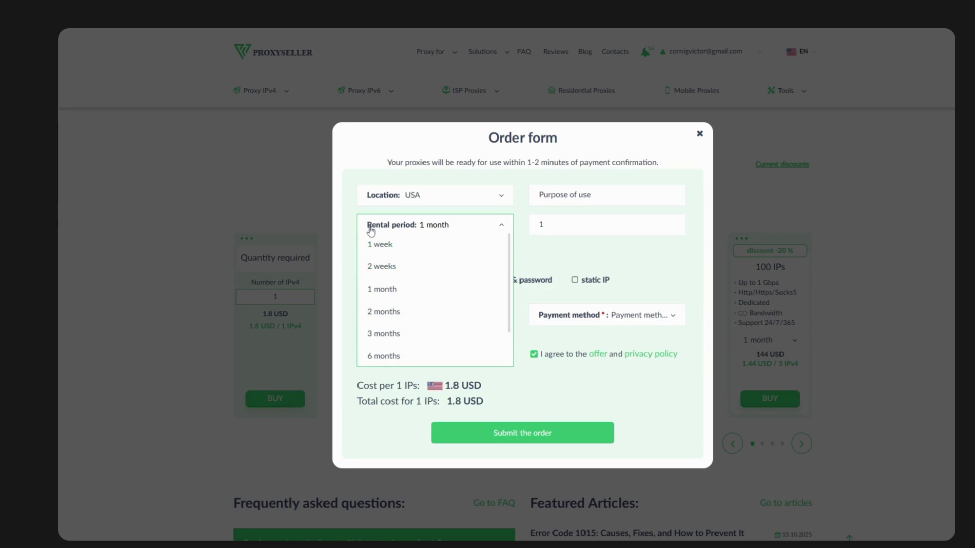
pyautogui.click(387, 247)
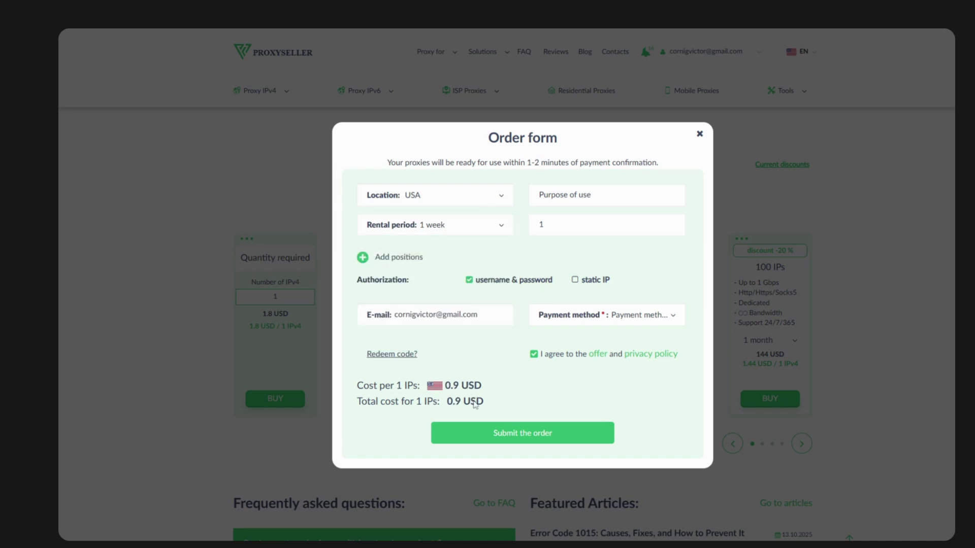
pyautogui.click(431, 227)
pyautogui.click(424, 288)
# - Enter purpose 'Remote w', keep quantity 1, and pay from the $20 balance
pyautogui.click(595, 198)
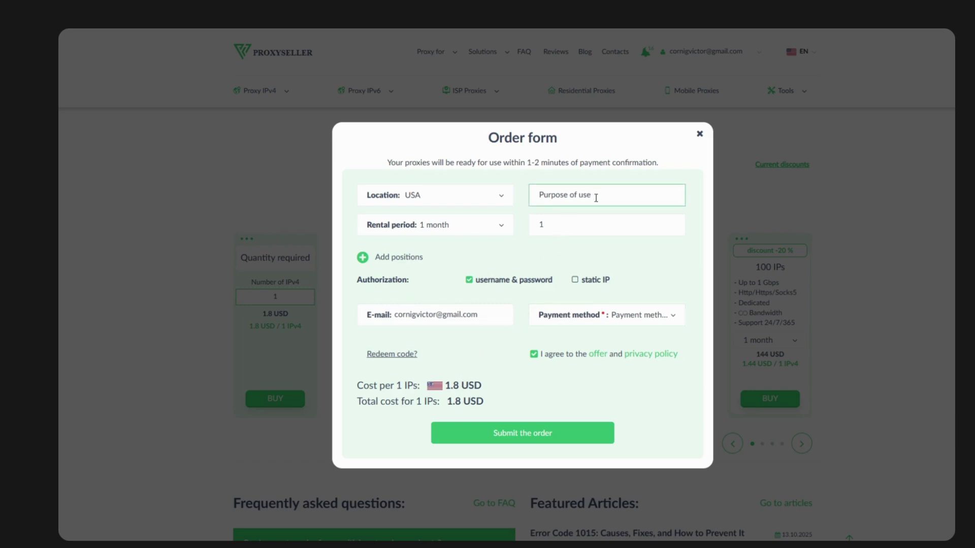
pyautogui.write('Re')
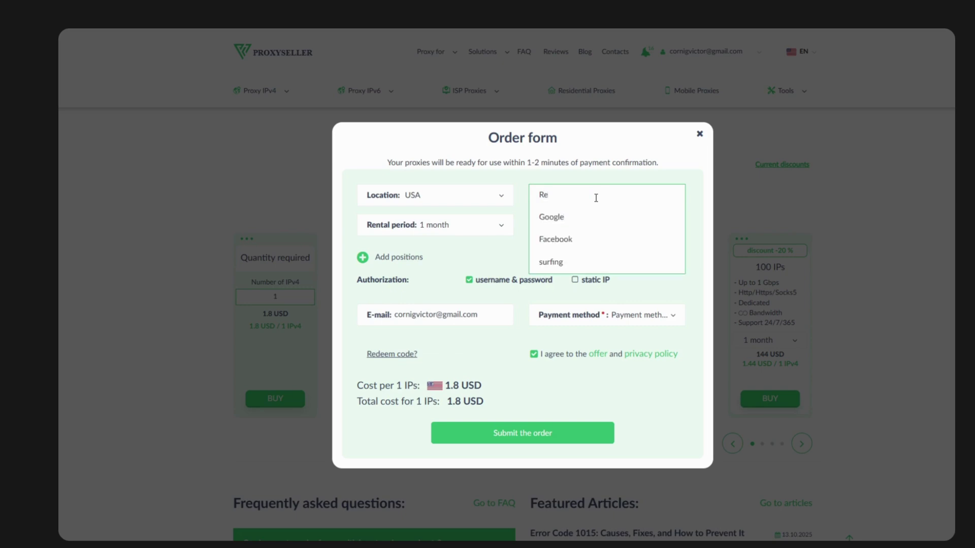
pyautogui.write('mote w')
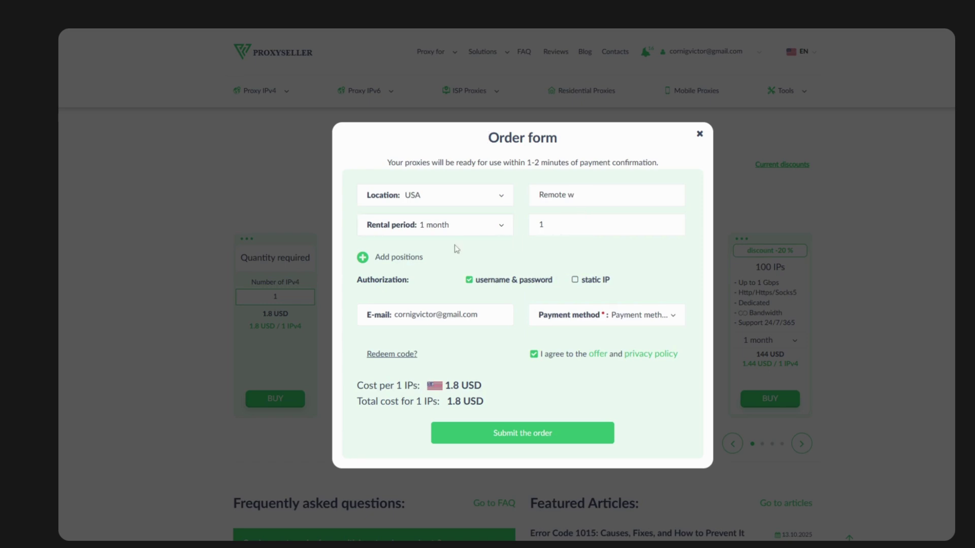
pyautogui.click(552, 221)
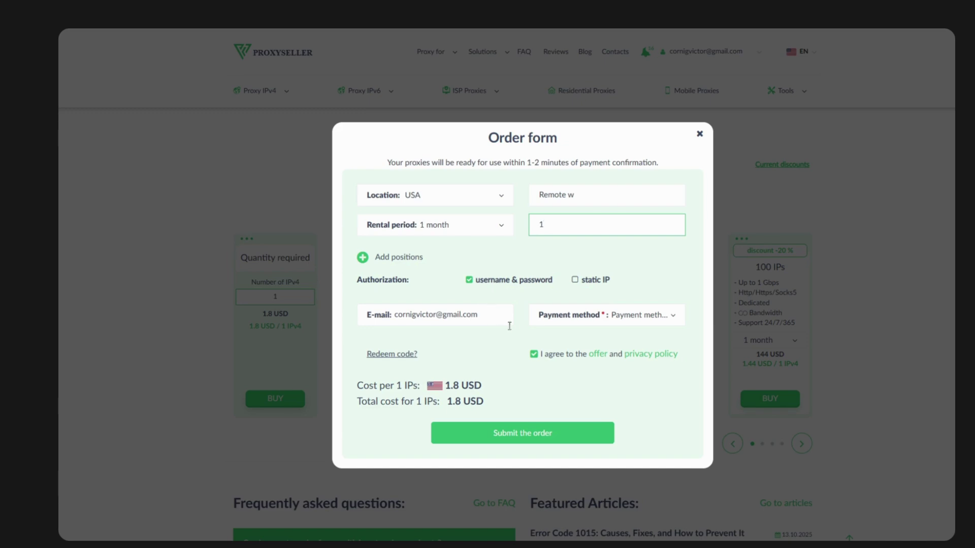
pyautogui.click(671, 318)
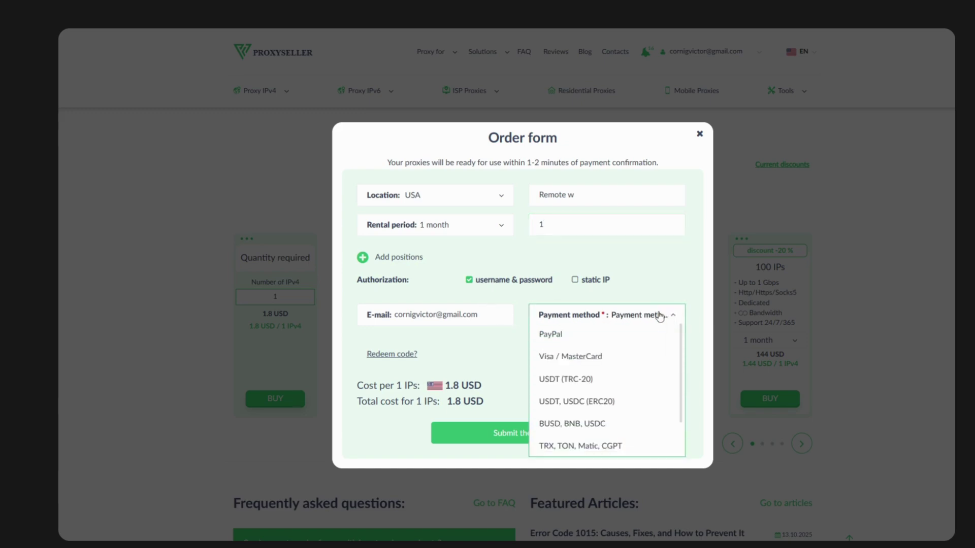
pyautogui.scroll(-1, 584, 412)
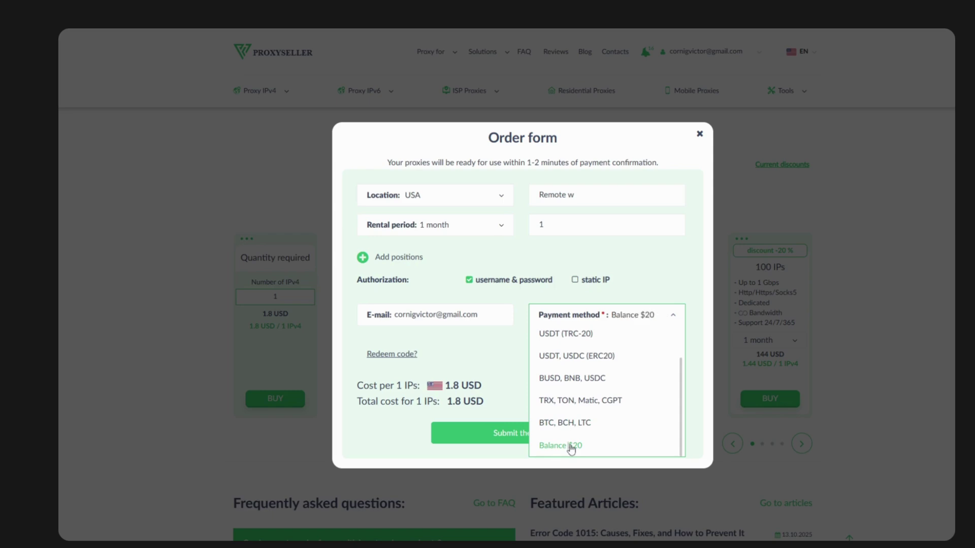
pyautogui.click(572, 446)
# - Redeem coupon ONLINE10B52 to bring the total to 1.53 USD and submit the order
pyautogui.click(408, 355)
pyautogui.click(390, 352)
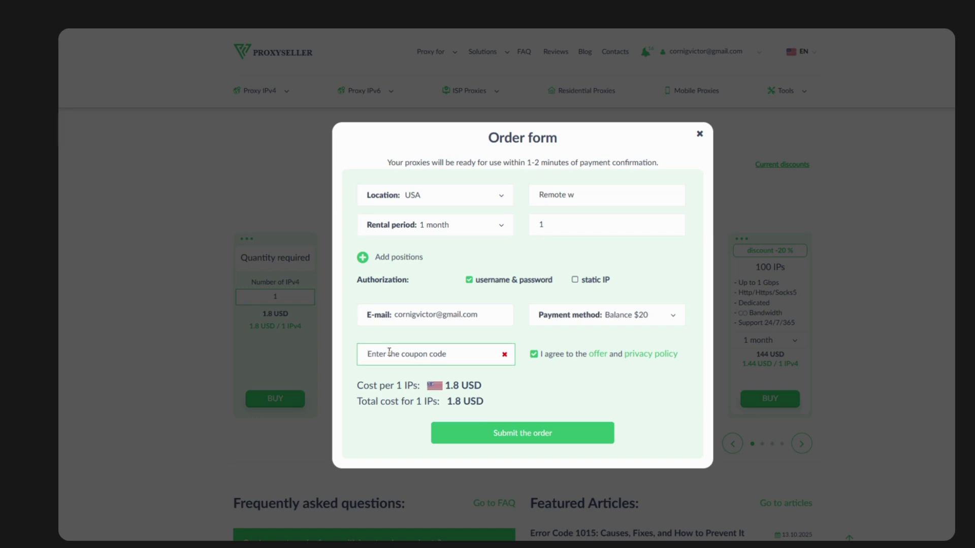
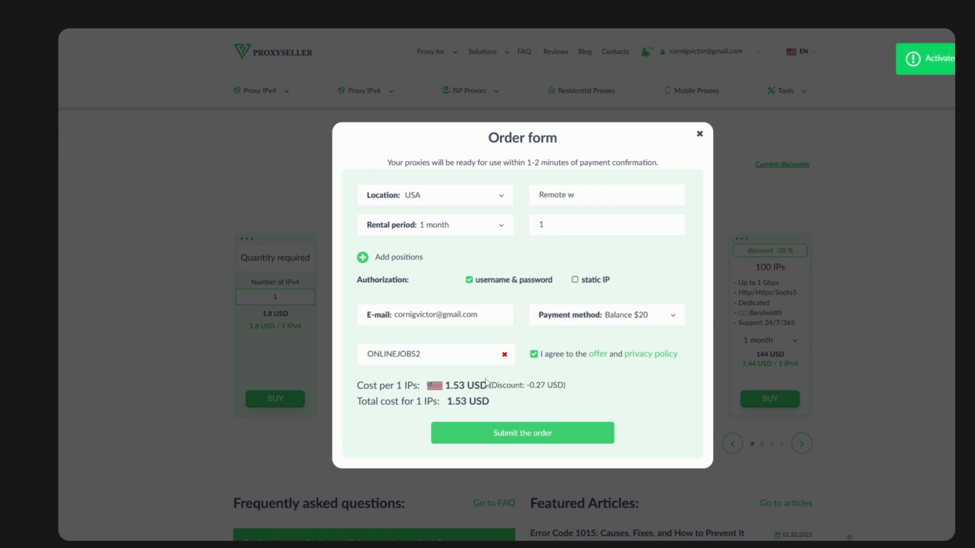
pyautogui.click(529, 433)
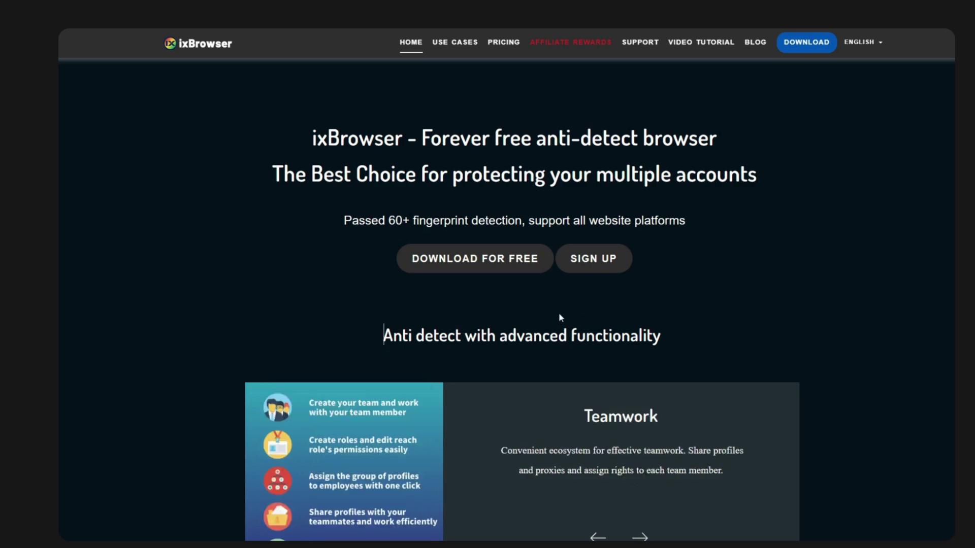
# - Fill the ixBrowser sign-up form with an e-mail and password, and request the verification code
pyautogui.click(581, 260)
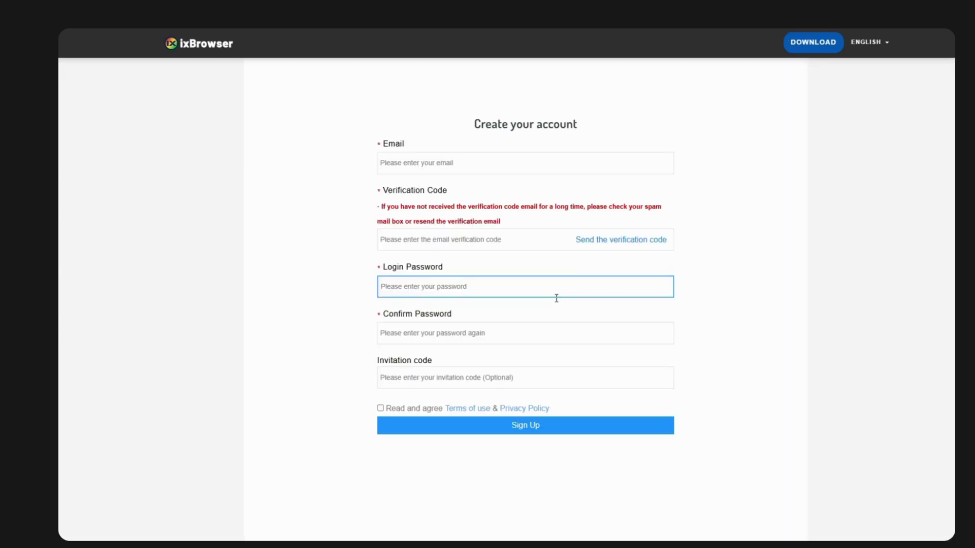
pyautogui.click(428, 168)
pyautogui.click(438, 267)
pyautogui.click(602, 239)
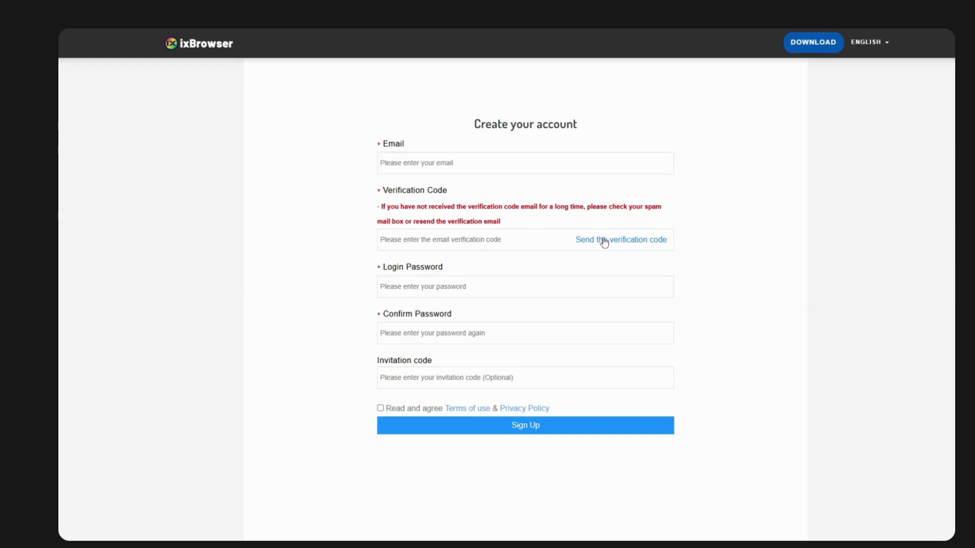
pyautogui.click(452, 247)
pyautogui.click(418, 285)
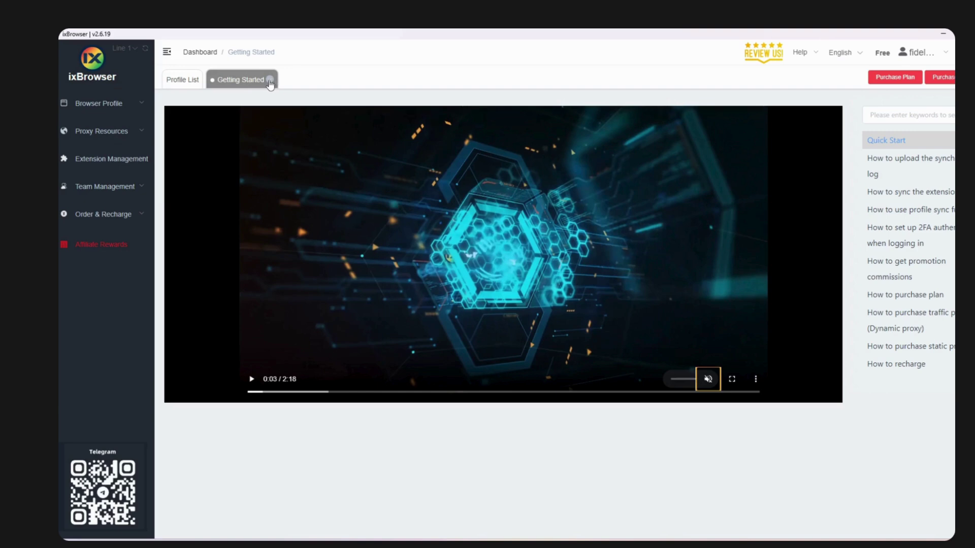
# - Close the Getting Started tab and start Create Profile from the empty Profile List
pyautogui.click(270, 80)
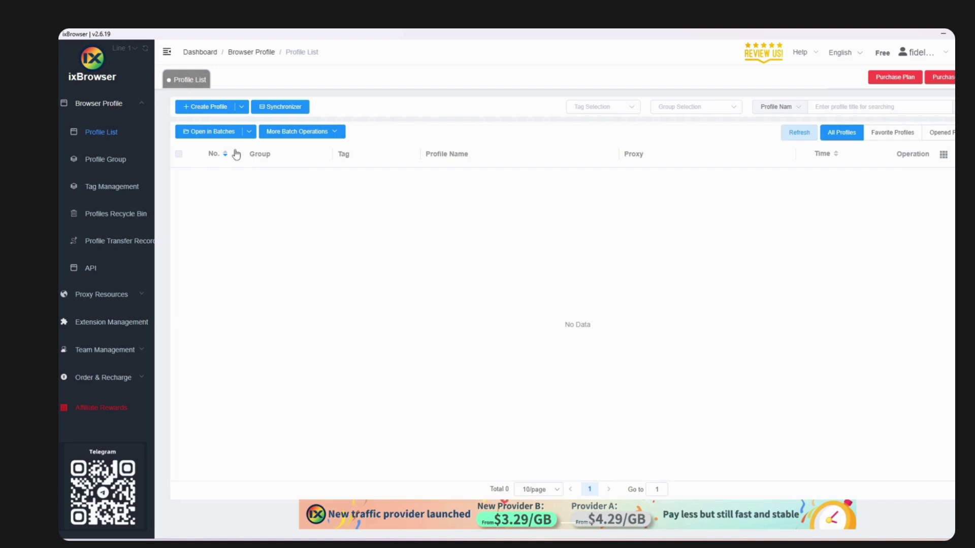
pyautogui.click(204, 111)
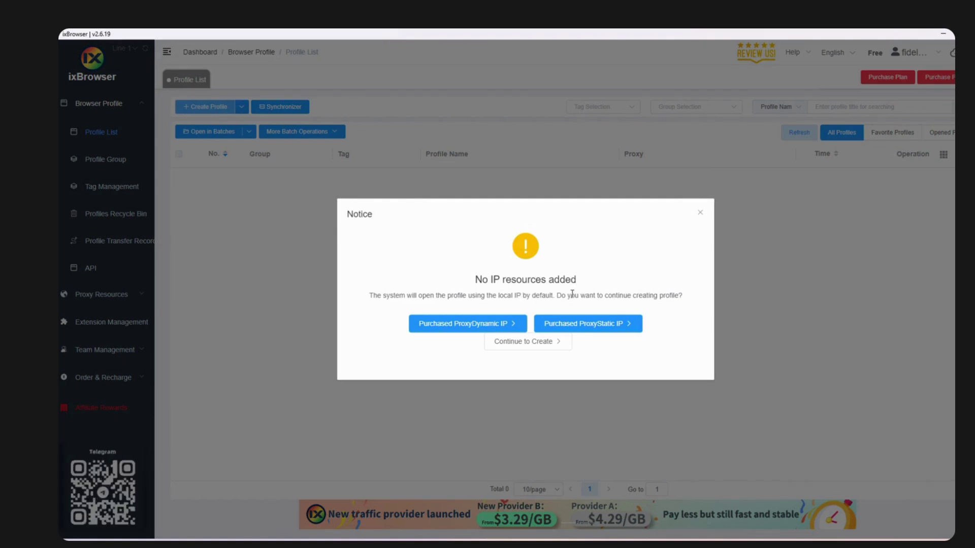
# - Continue past the no-IP-resources notice and choose Blank Page as the platform
pyautogui.click(527, 344)
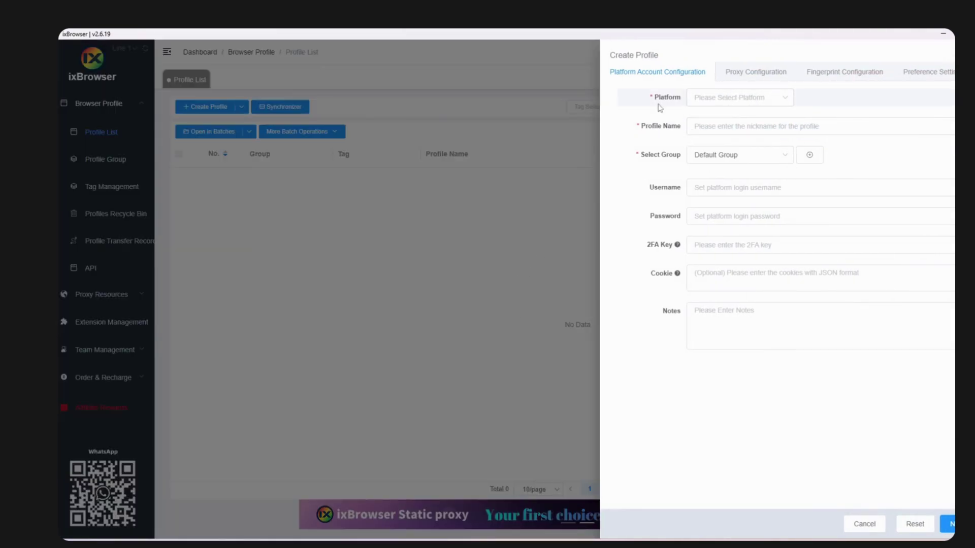
pyautogui.click(722, 98)
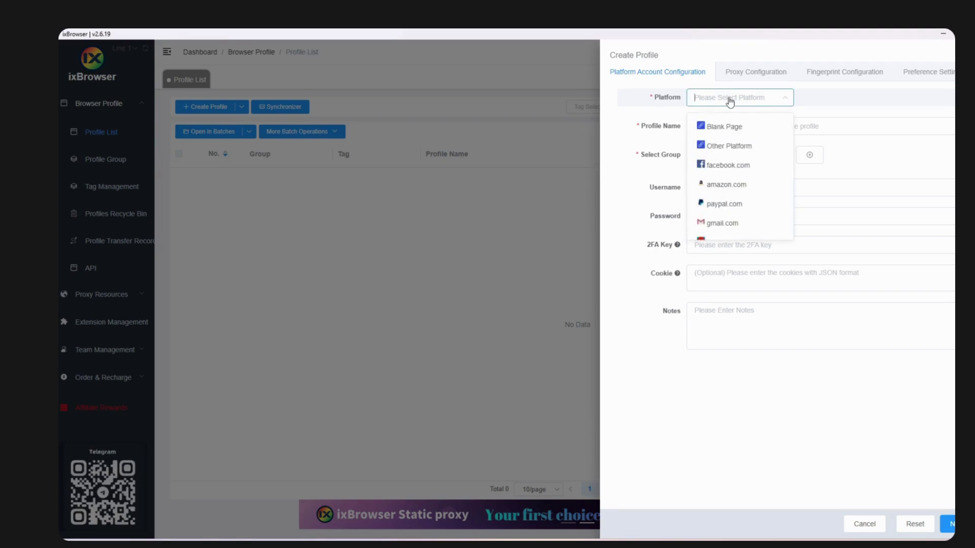
pyautogui.click(723, 128)
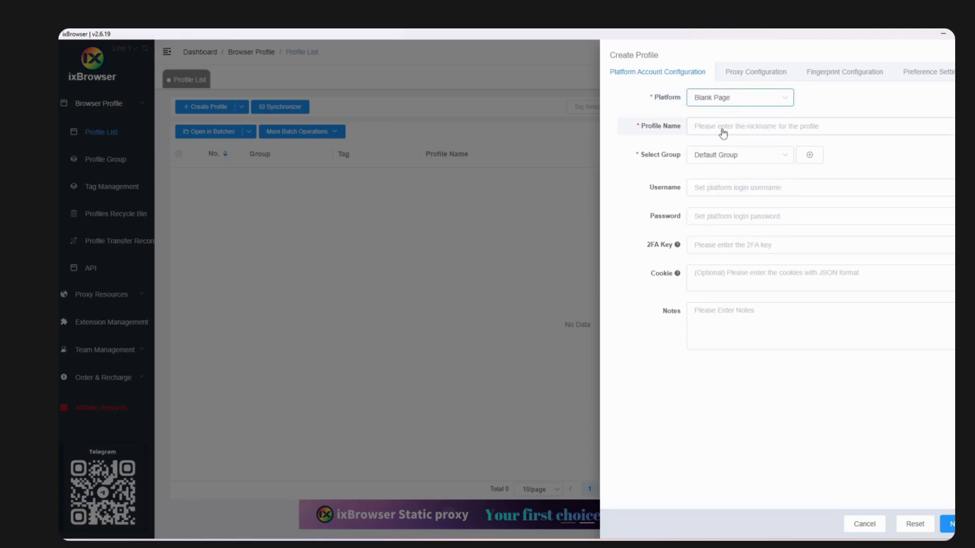
# - Name the profile 'mercor' and check its Proxy Configuration tab
pyautogui.click(721, 126)
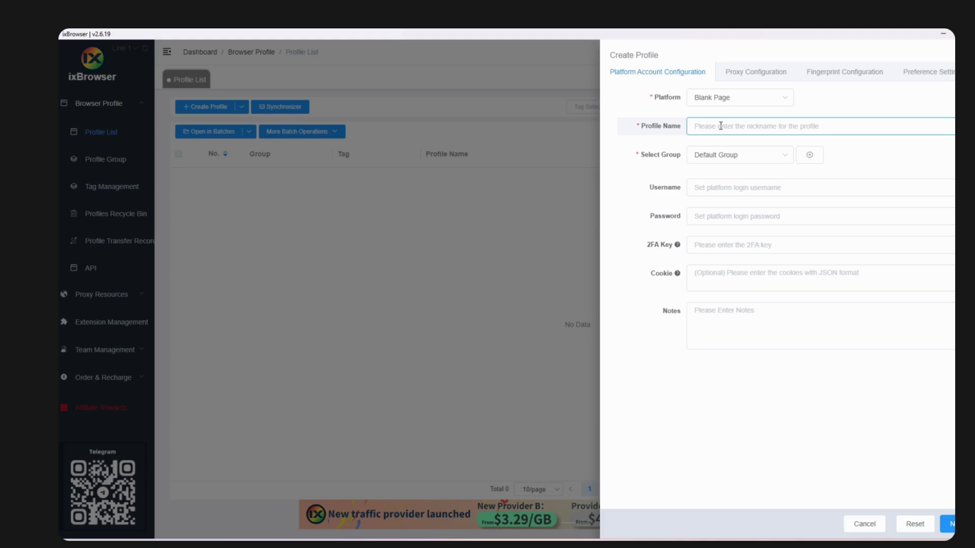
pyautogui.write('mercor')
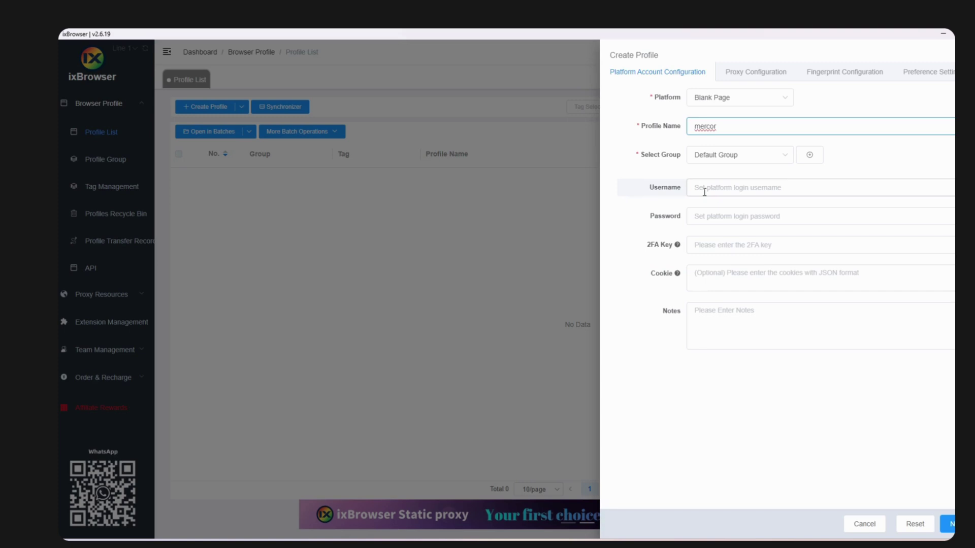
pyautogui.click(738, 74)
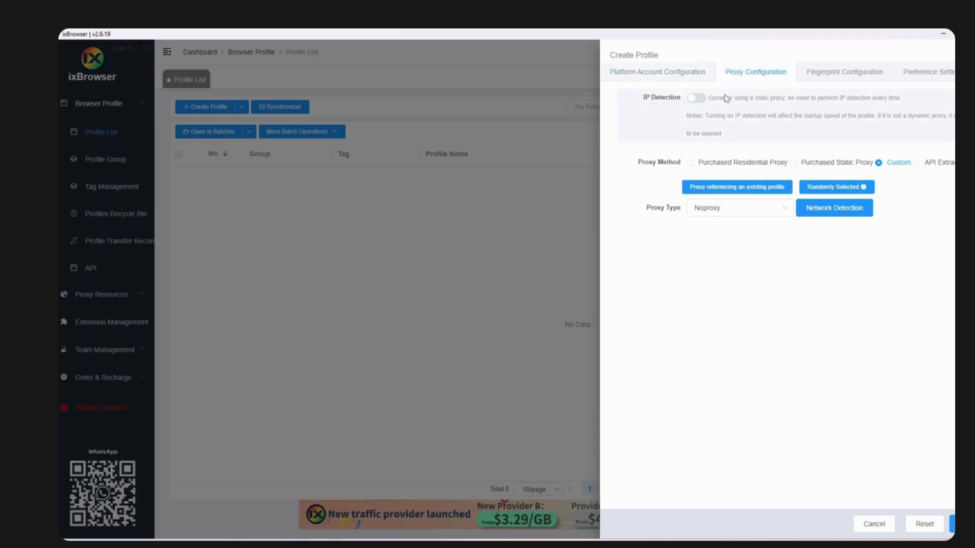
pyautogui.click(694, 71)
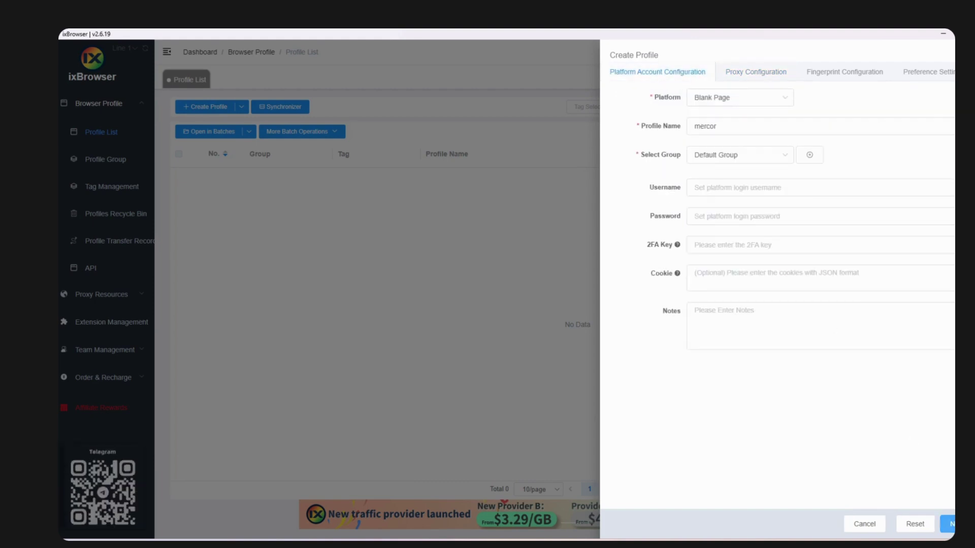
# - Select the socks5 port 50101 in Proxy-Seller's 'Proxy list' e-mail
pyautogui.click(755, 72)
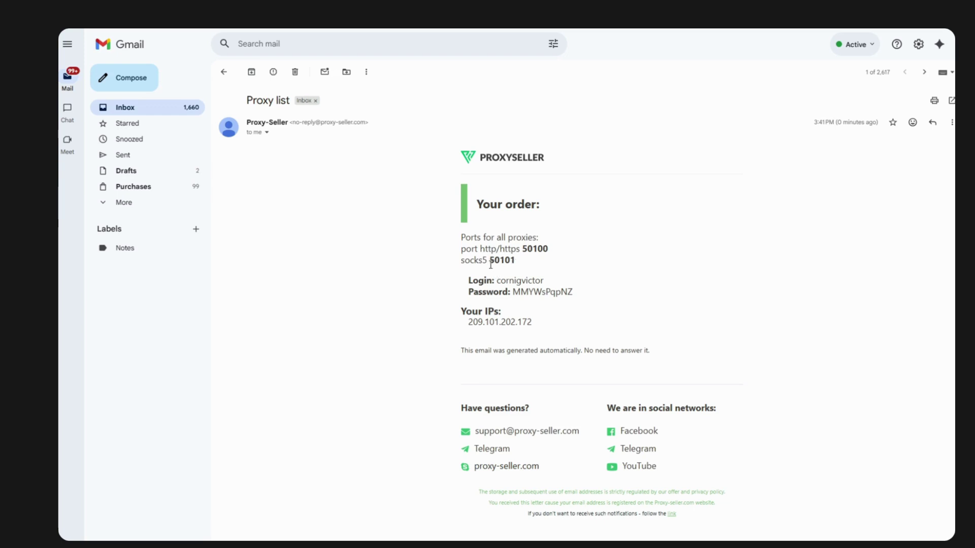
pyautogui.moveTo(489, 262); pyautogui.dragTo(517, 271)
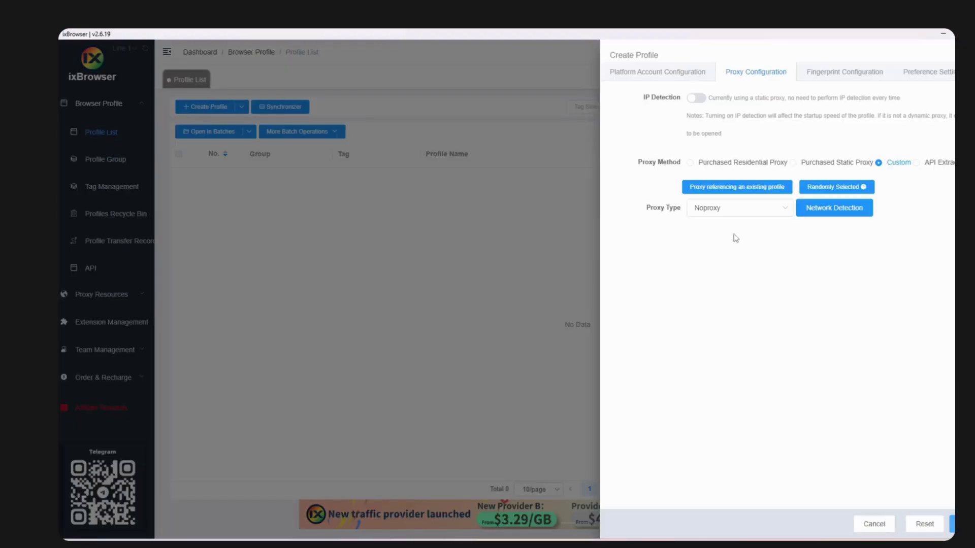
# - Set the custom proxy type to SOCKS5 and enter proxy port 50101
pyautogui.click(769, 217)
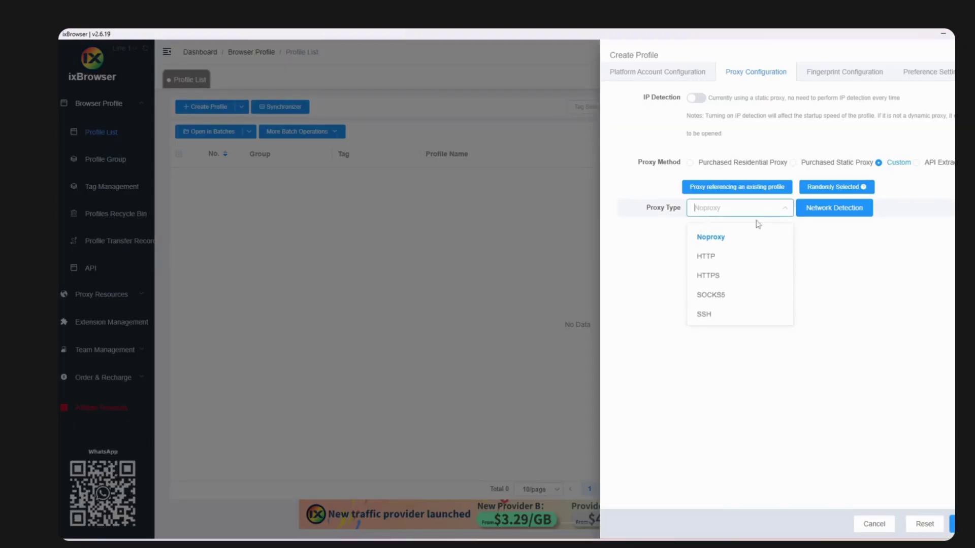
pyautogui.click(716, 295)
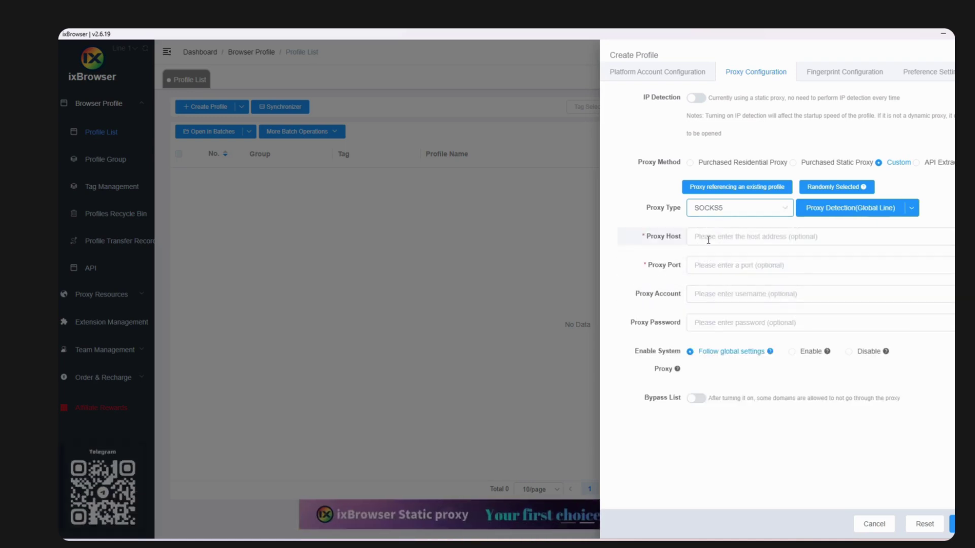
pyautogui.click(708, 238)
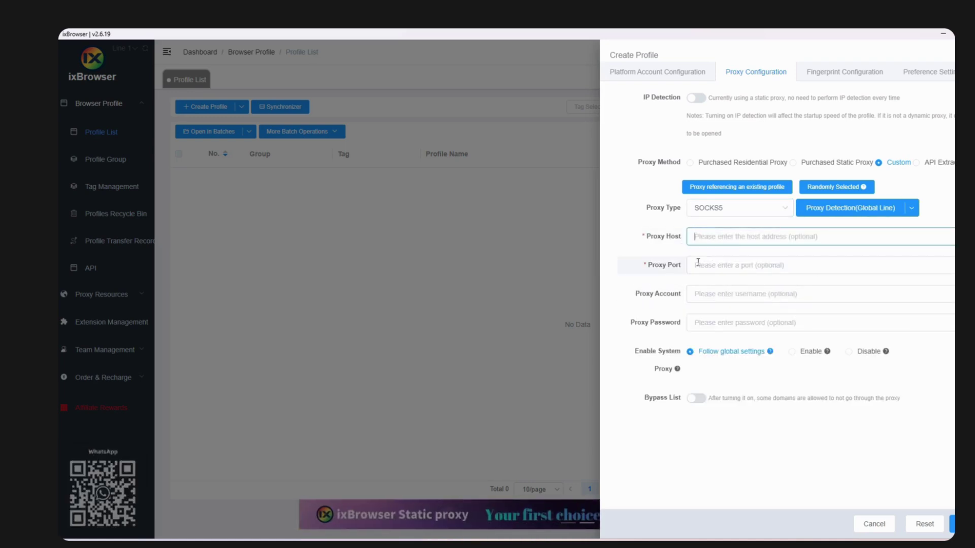
pyautogui.click(713, 266)
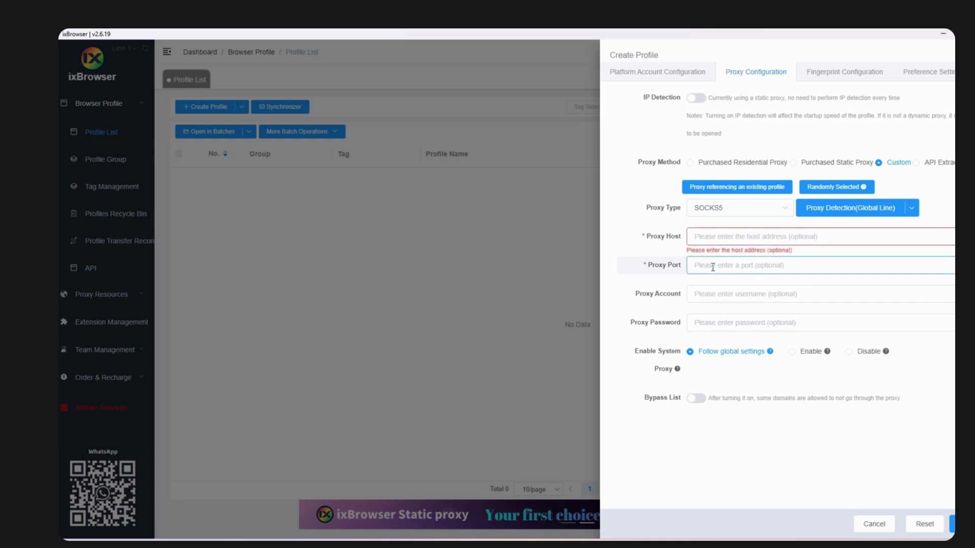
pyautogui.write('5010')
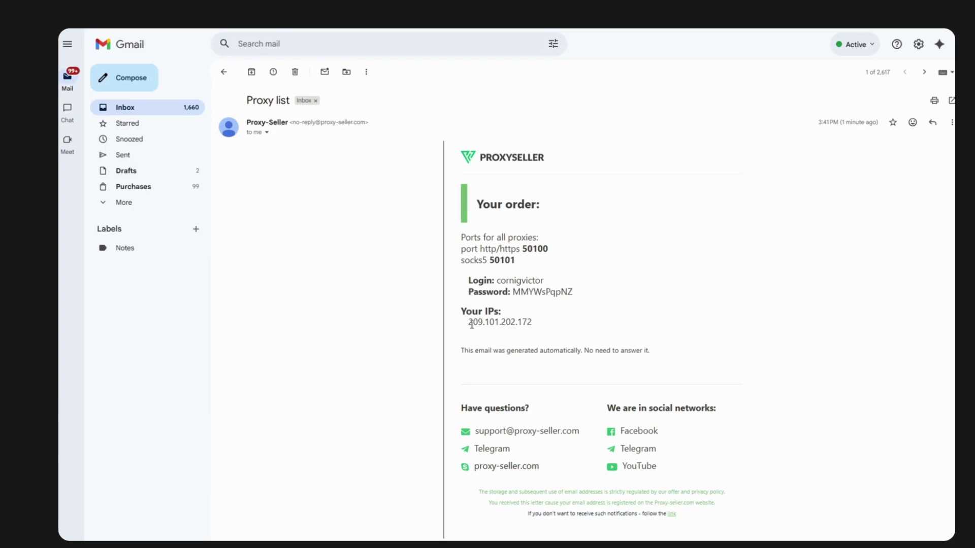
# - Copy IP 209.101.202.172 from the e-mail into the Proxy Host field
pyautogui.moveTo(468, 322); pyautogui.dragTo(534, 334)
pyautogui.hotkey('ctrl', 'c')
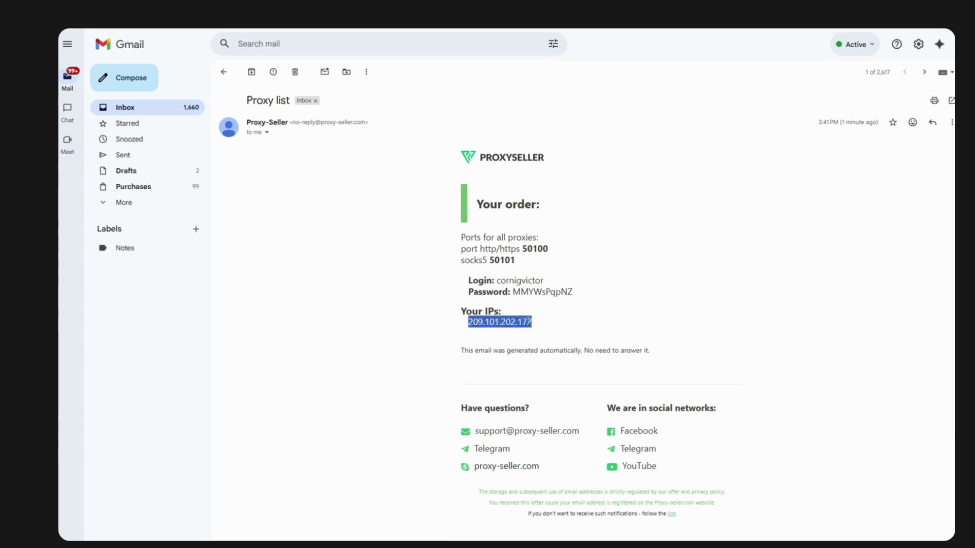
pyautogui.click(478, 302)
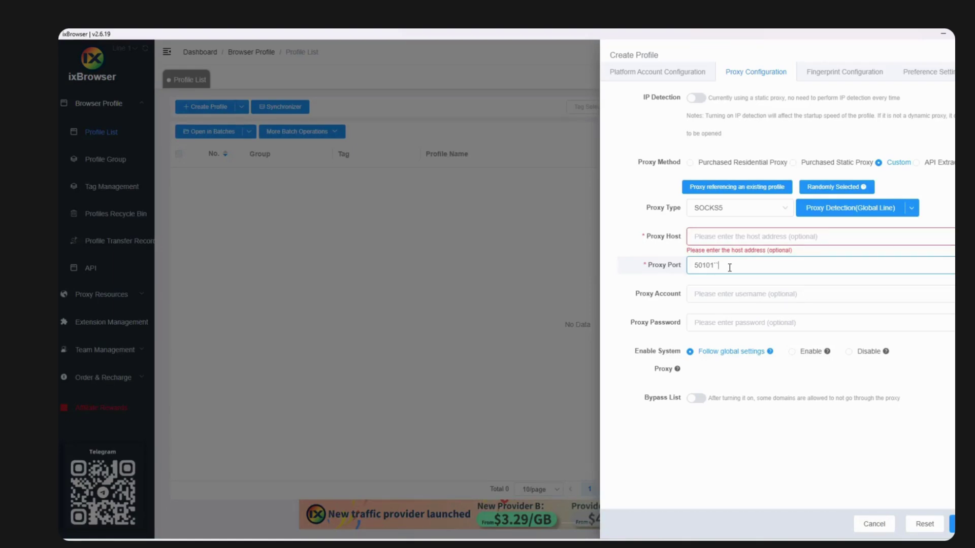
pyautogui.click(711, 237)
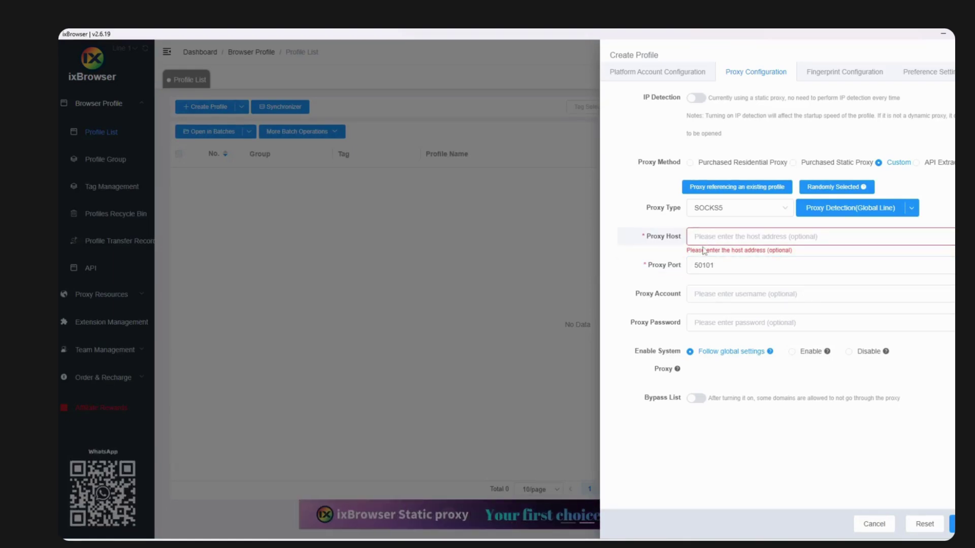
pyautogui.hotkey('ctrl', 'v')
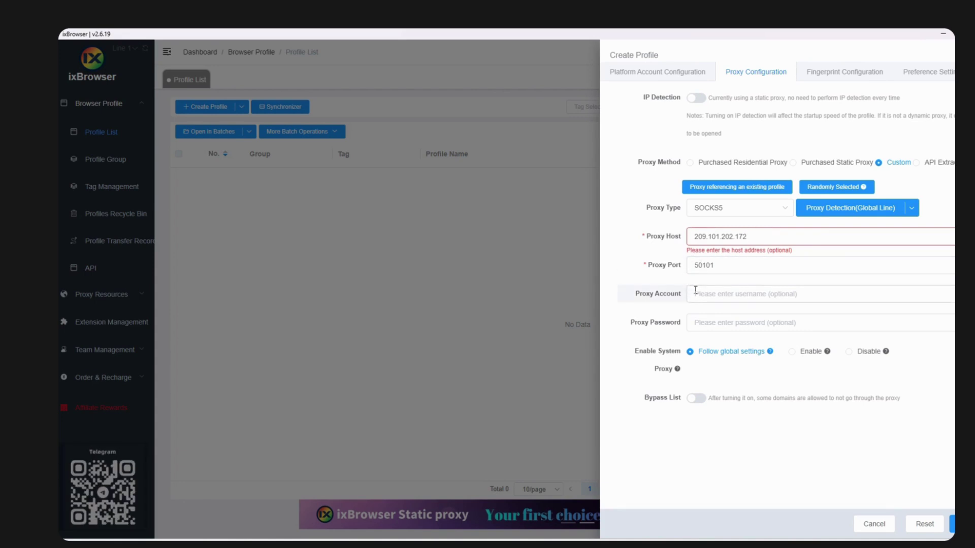
# - Copy the proxy login from the e-mail into the Proxy Account field
pyautogui.hotkey('alt', 'Tab')
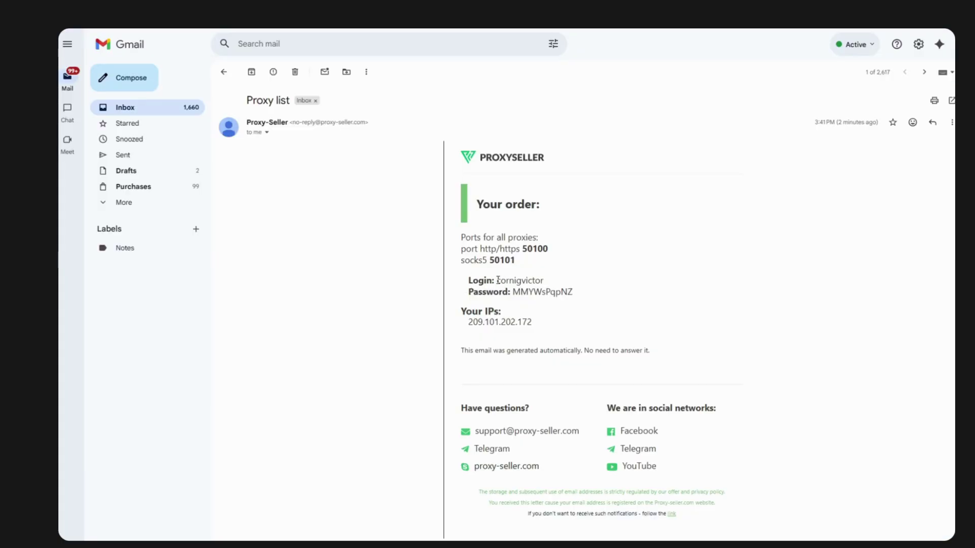
pyautogui.moveTo(499, 280); pyautogui.dragTo(544, 282)
pyautogui.hotkey('ctrl', 'c')
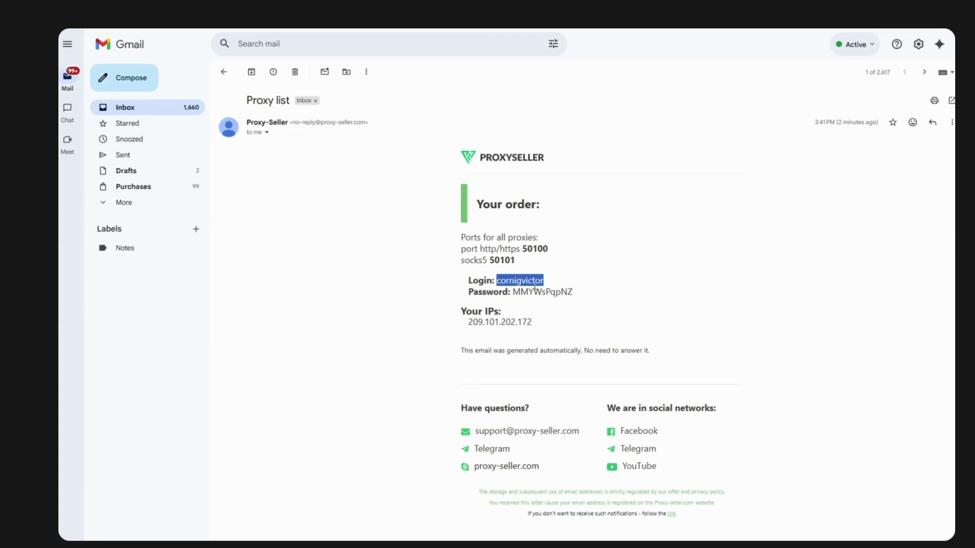
pyautogui.hotkey('alt', 'Tab')
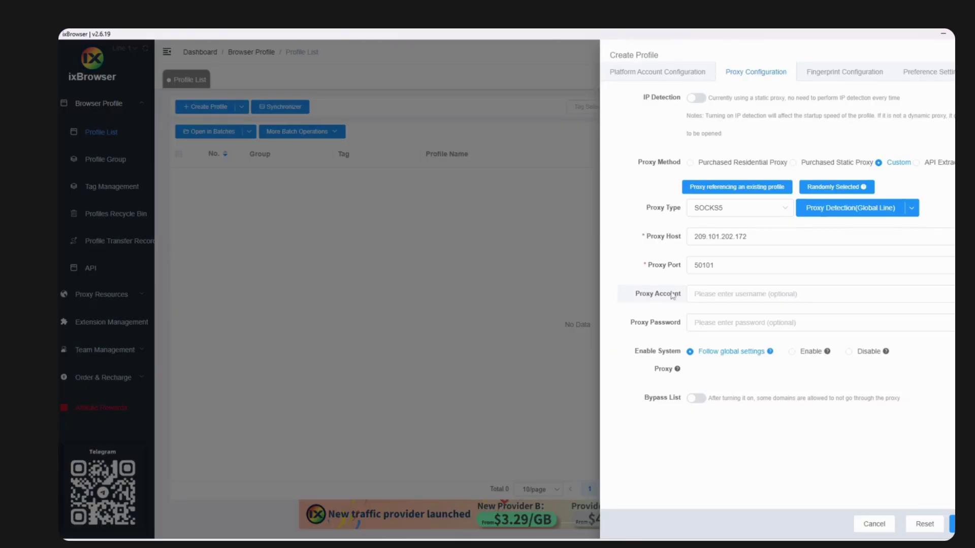
pyautogui.click(736, 293)
pyautogui.hotkey('ctrl', 'v')
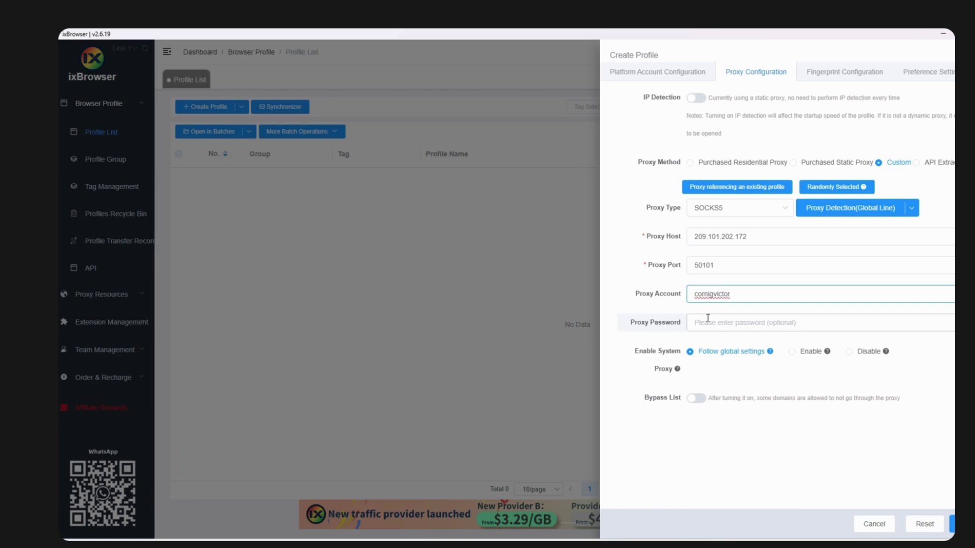
pyautogui.click(670, 308)
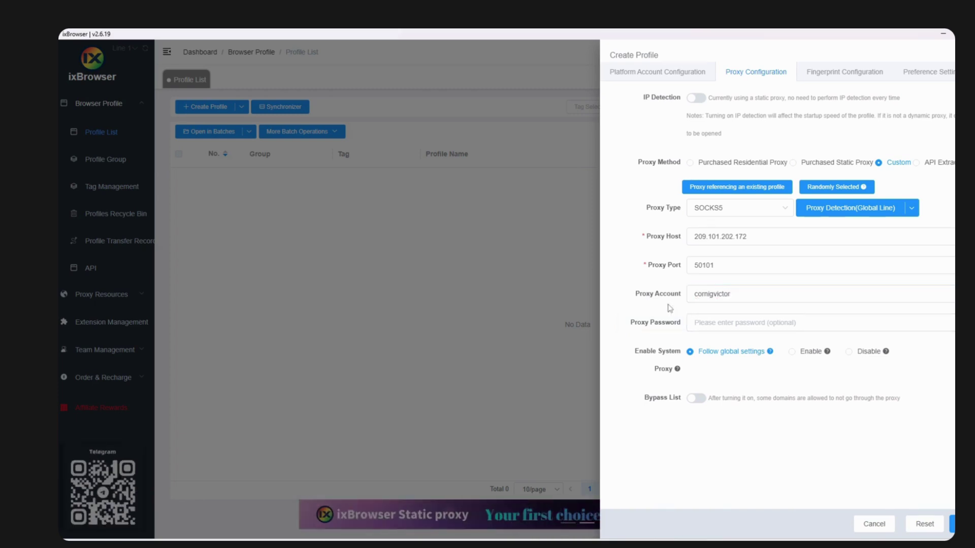
# - Copy the proxy password from the e-mail into the Proxy Password field
pyautogui.hotkey('alt', 'Tab')
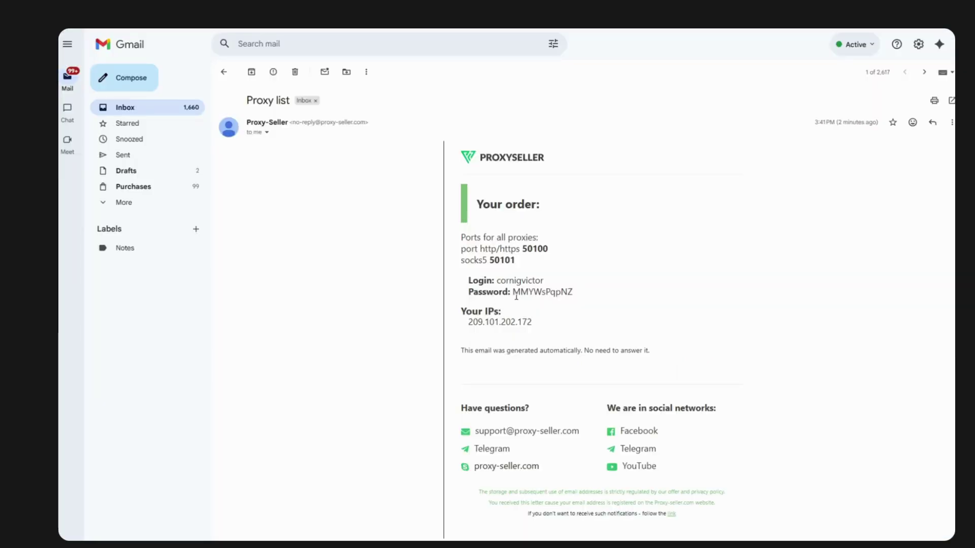
pyautogui.moveTo(514, 293); pyautogui.dragTo(578, 303)
pyautogui.hotkey('ctrl', 'c')
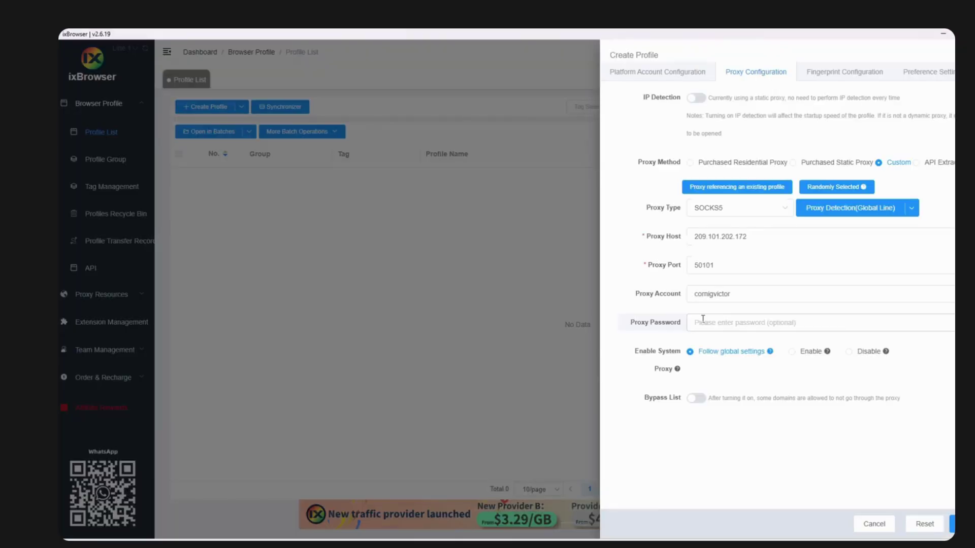
pyautogui.hotkey('alt', 'Tab')
pyautogui.click(709, 319)
pyautogui.hotkey('ctrl', 'v')
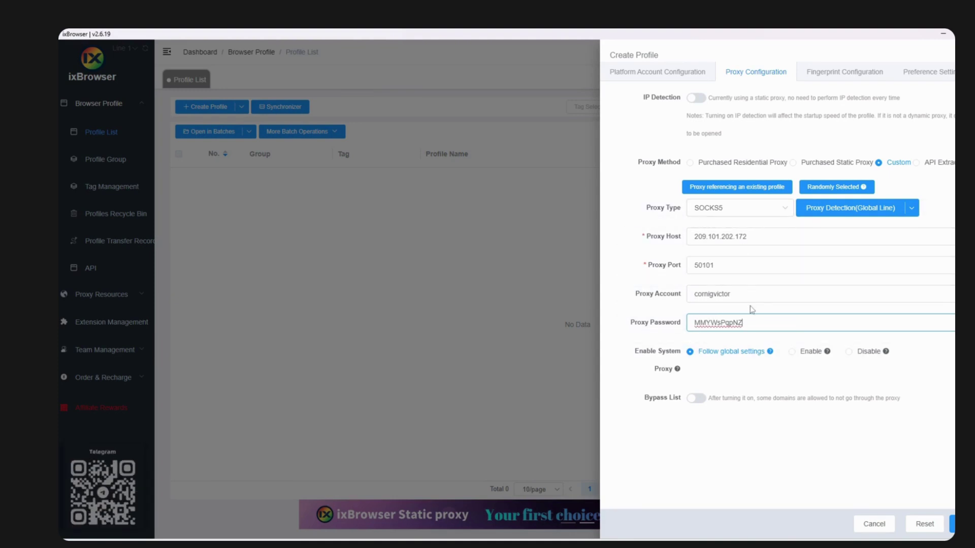
# - Run Proxy Detection on the Global Line, confirm US/Wilmington, and save profile 'mercor'
pyautogui.click(828, 211)
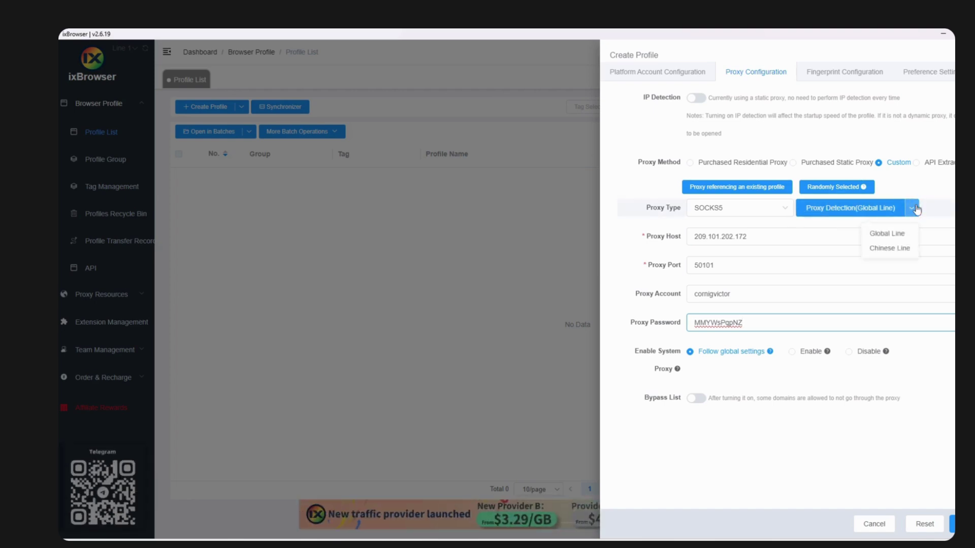
pyautogui.moveTo(912, 212)
pyautogui.click(841, 213)
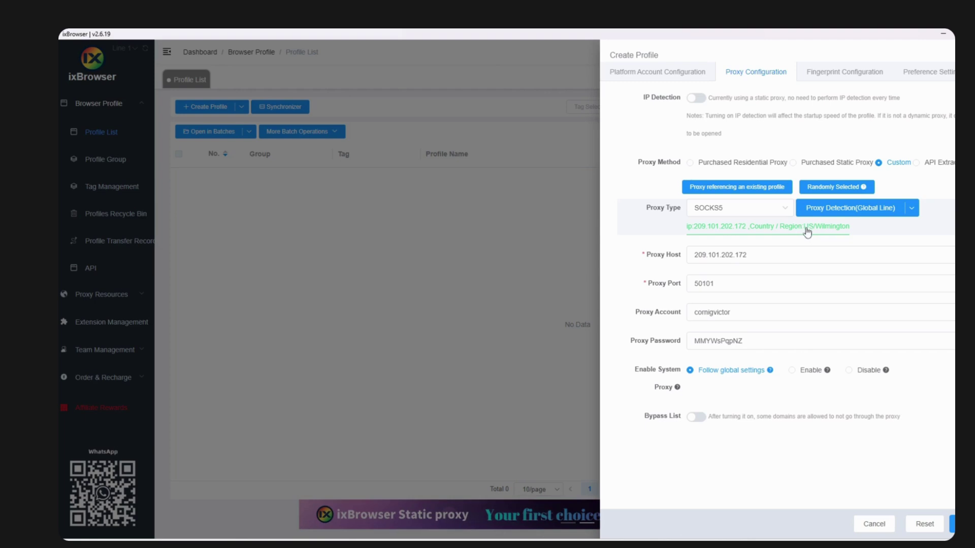
pyautogui.click(952, 524)
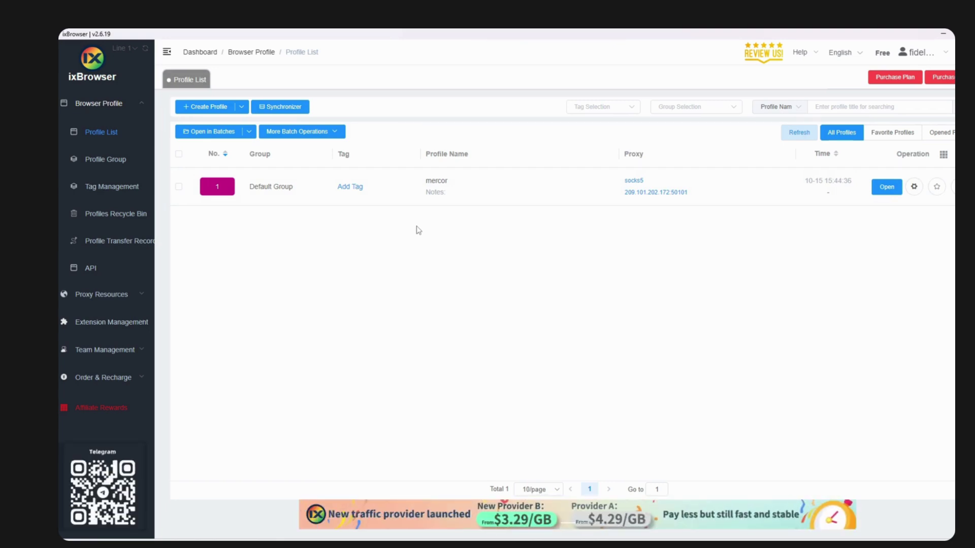
# - Launch the mercor profile maximized, confirm its IP 209.101.202.172 in Delaware, and open a new tab
pyautogui.click(887, 187)
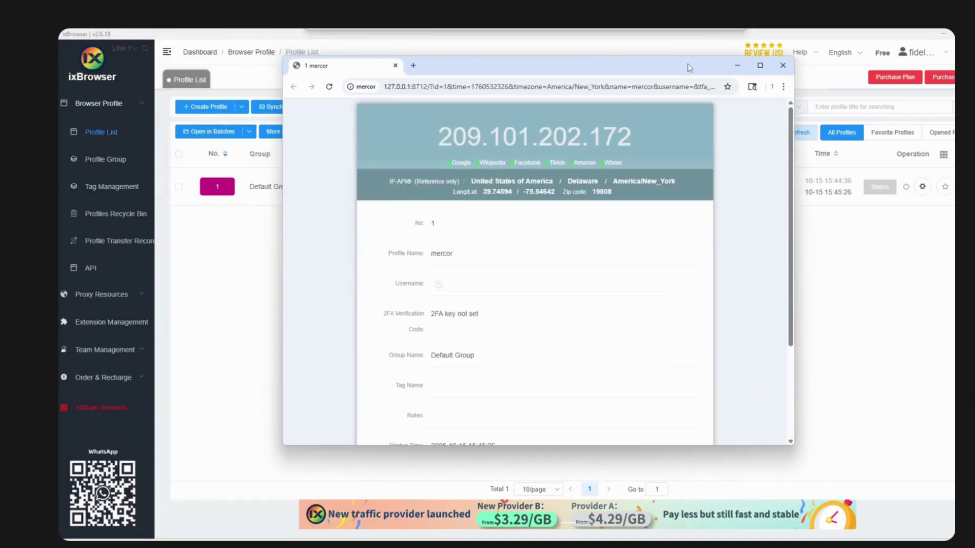
pyautogui.click(760, 66)
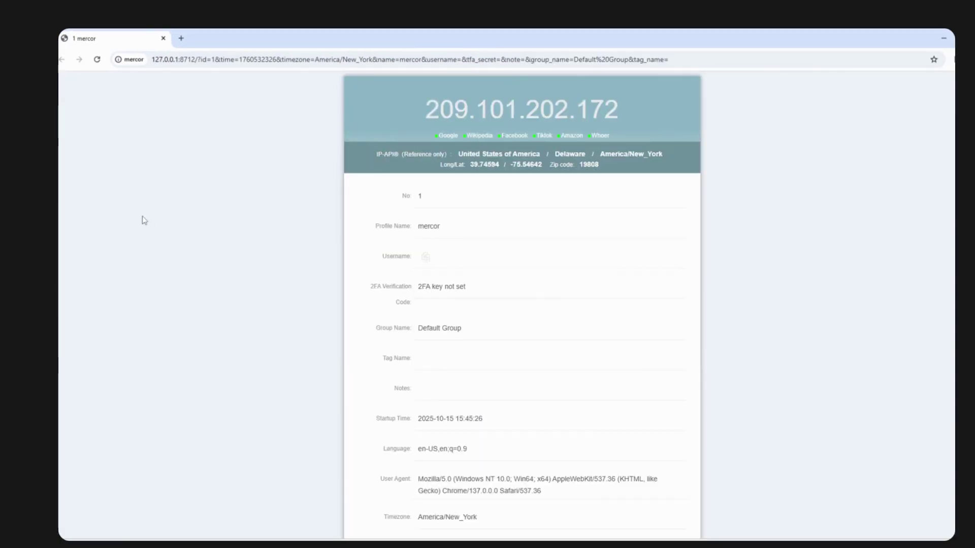
pyautogui.press('F11')
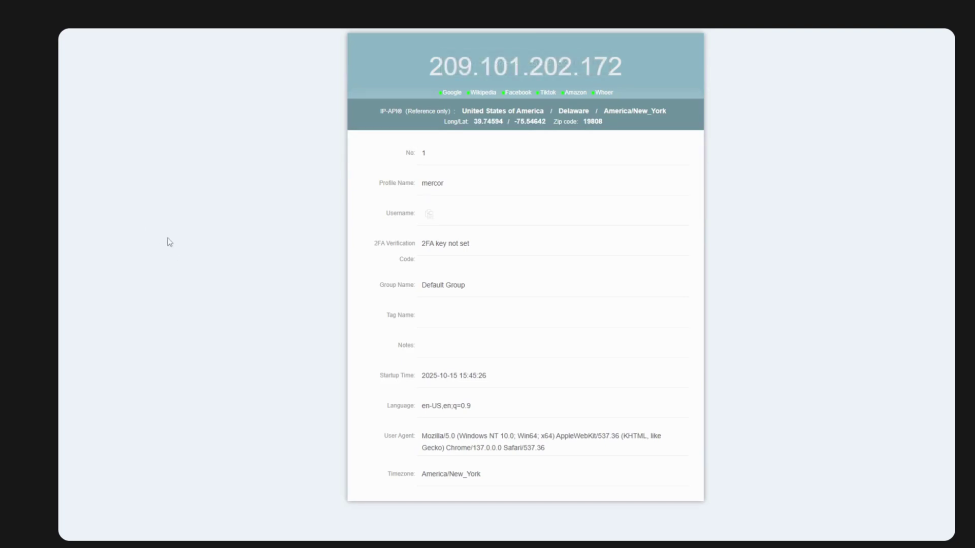
pyautogui.press('Escape')
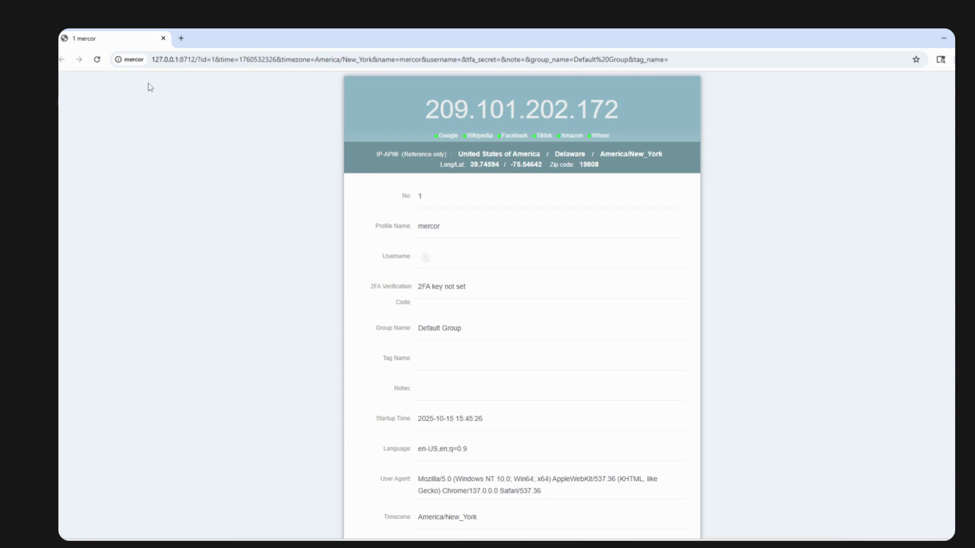
pyautogui.click(182, 39)
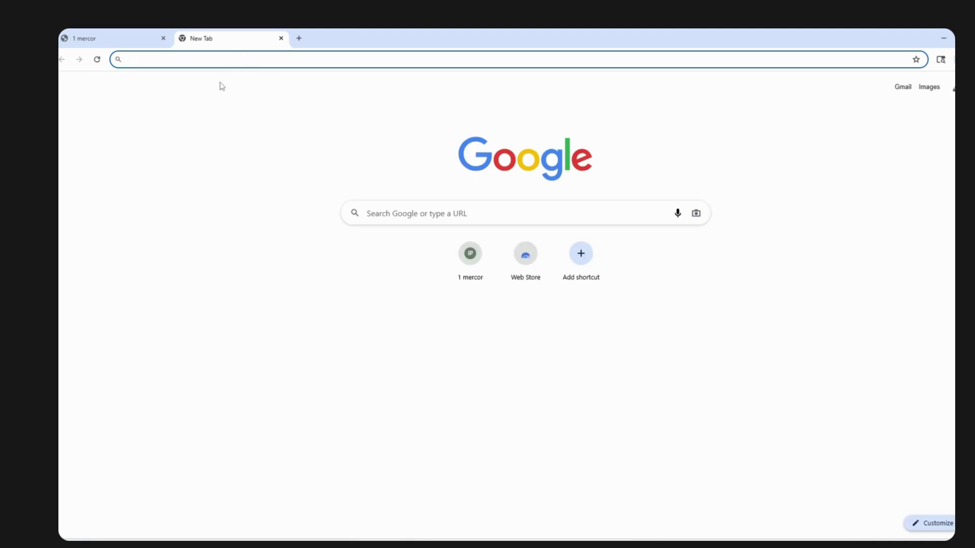
# - Bring back Proxy-Seller's 'Thank you for the payment!' page, which notes proxy activation within 1-3 minutes
pyautogui.write('br')
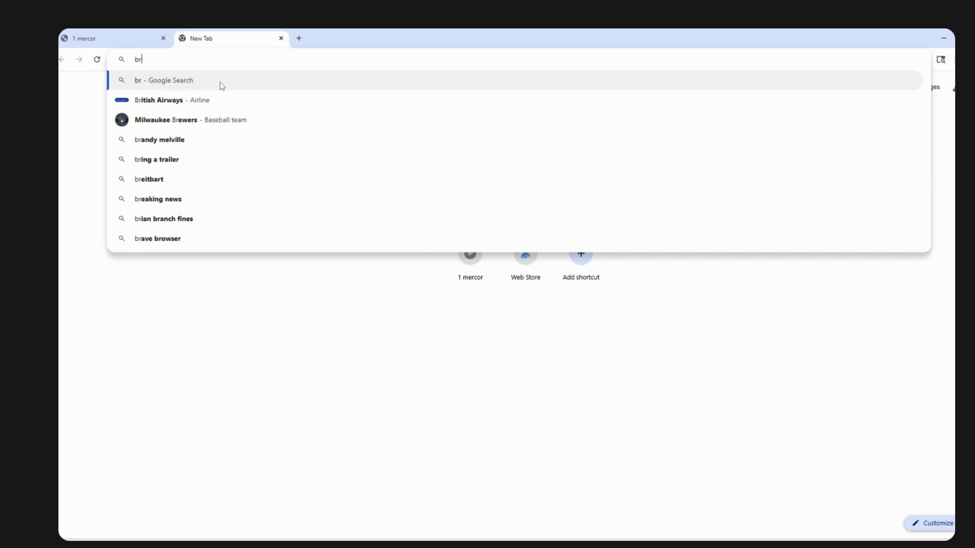
pyautogui.click(220, 329)
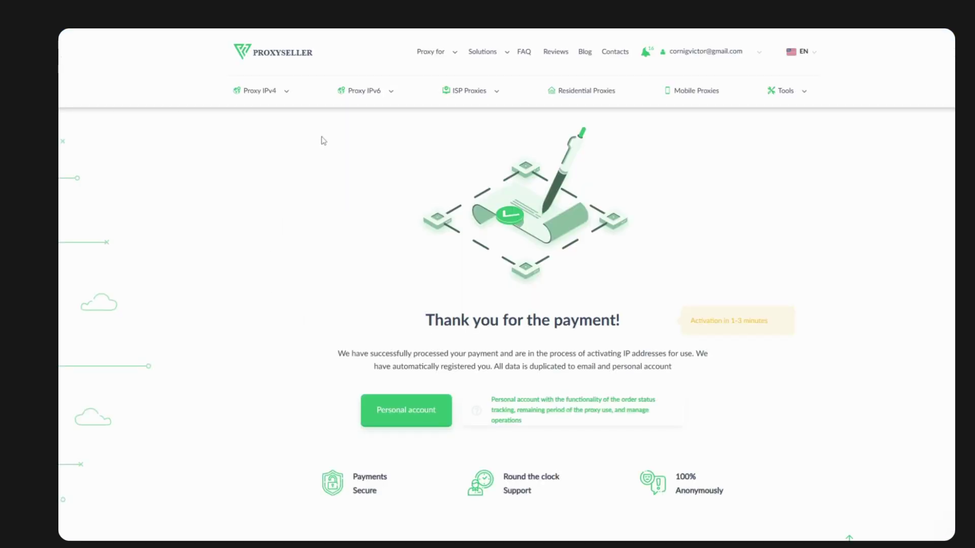
pyautogui.moveTo(366, 98)
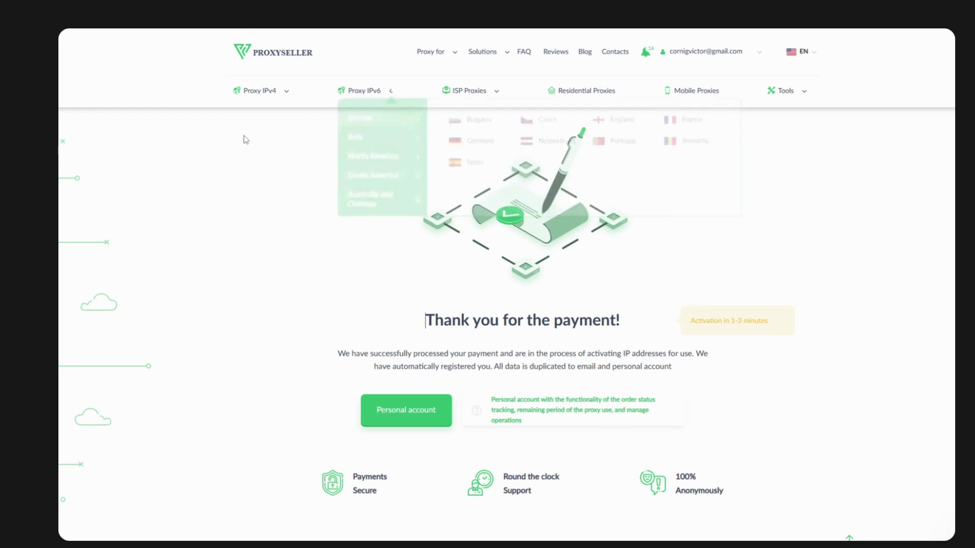
pyautogui.moveTo(247, 102)
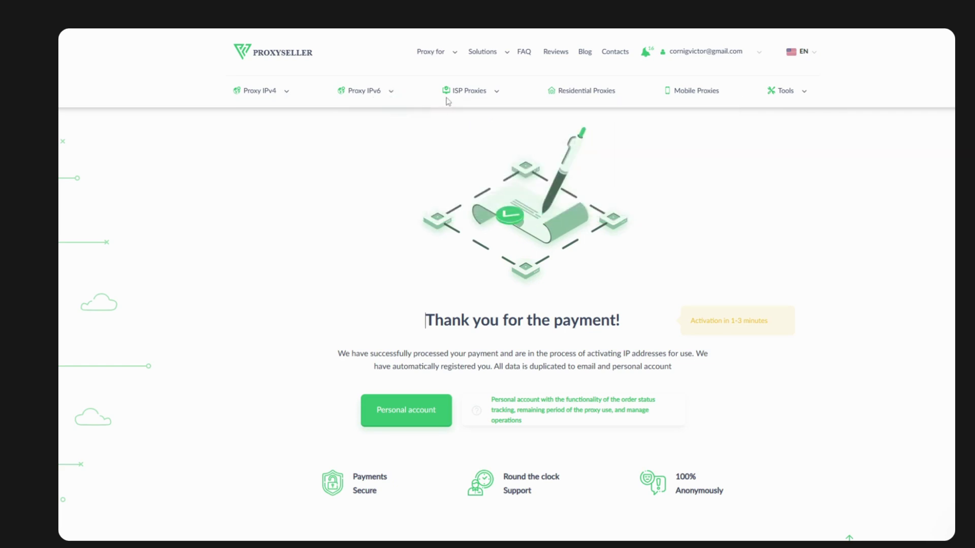
pyautogui.moveTo(461, 99)
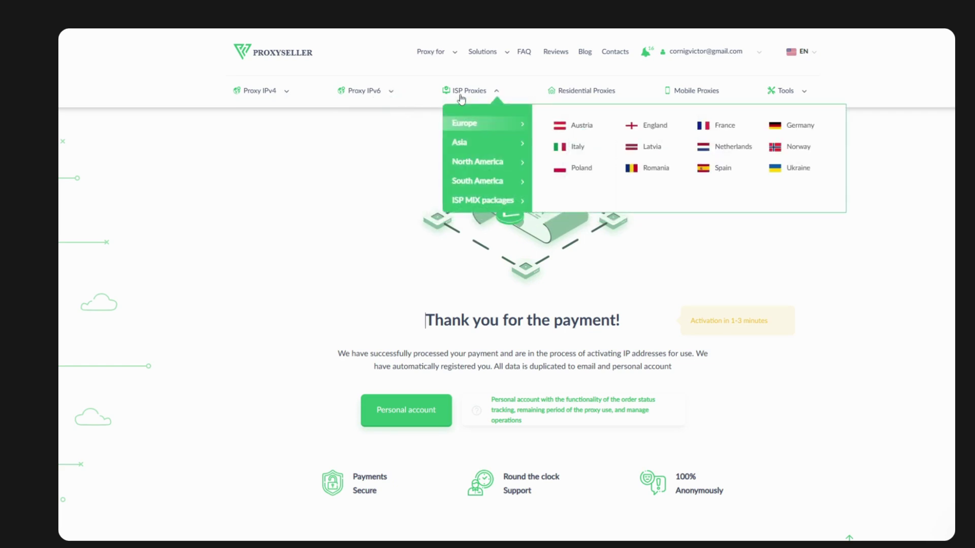
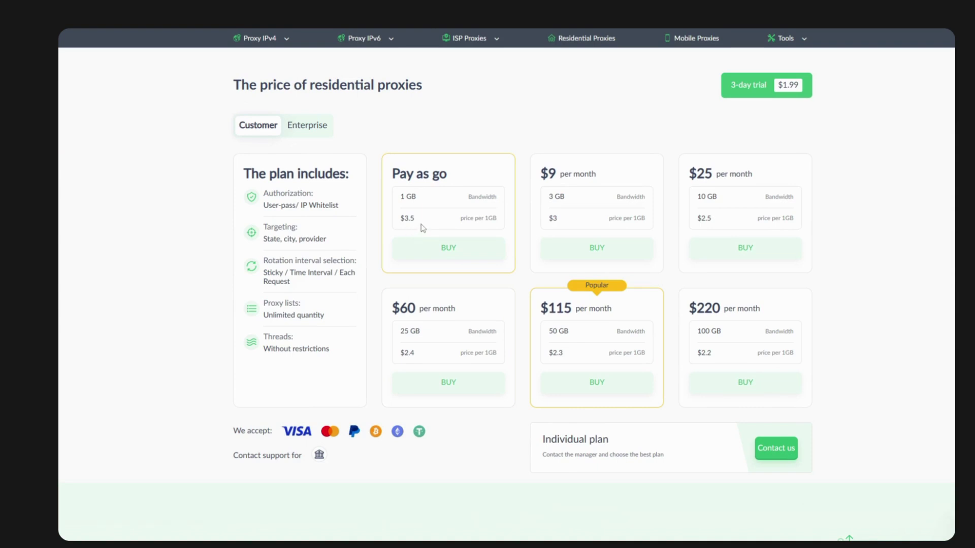
# - Order the pay-as-go residential plan, trying 100 Gb before settling on 1 Gb at 3.5 USD
pyautogui.click(437, 255)
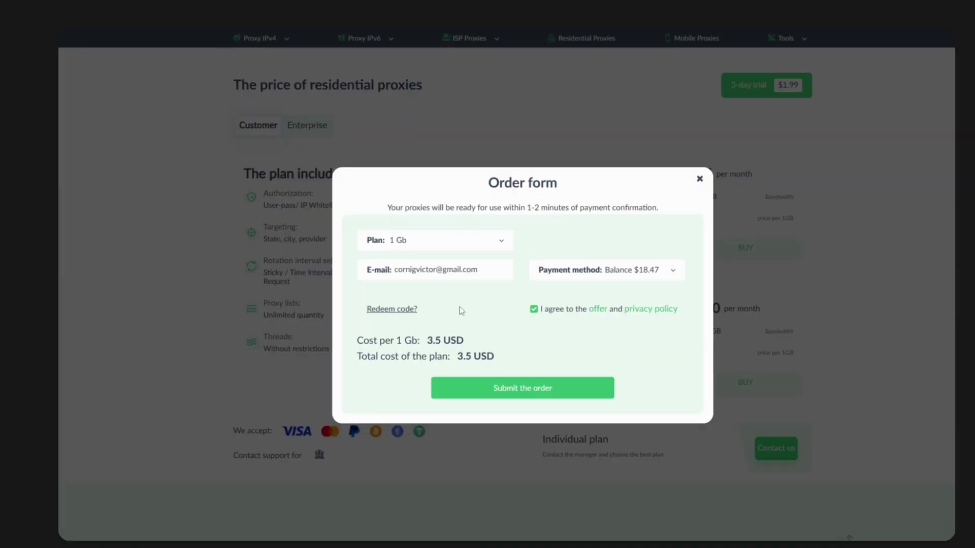
pyautogui.click(424, 247)
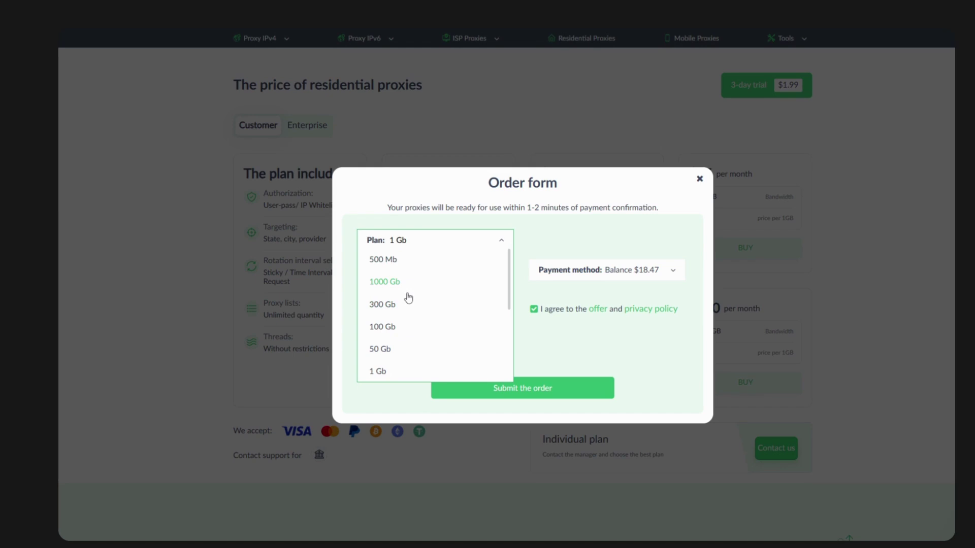
pyautogui.click(395, 327)
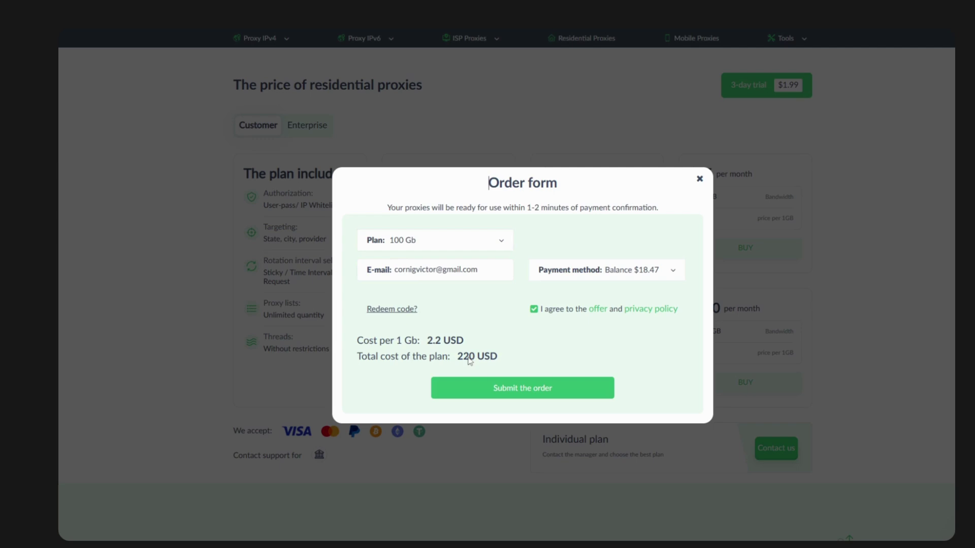
pyautogui.click(425, 246)
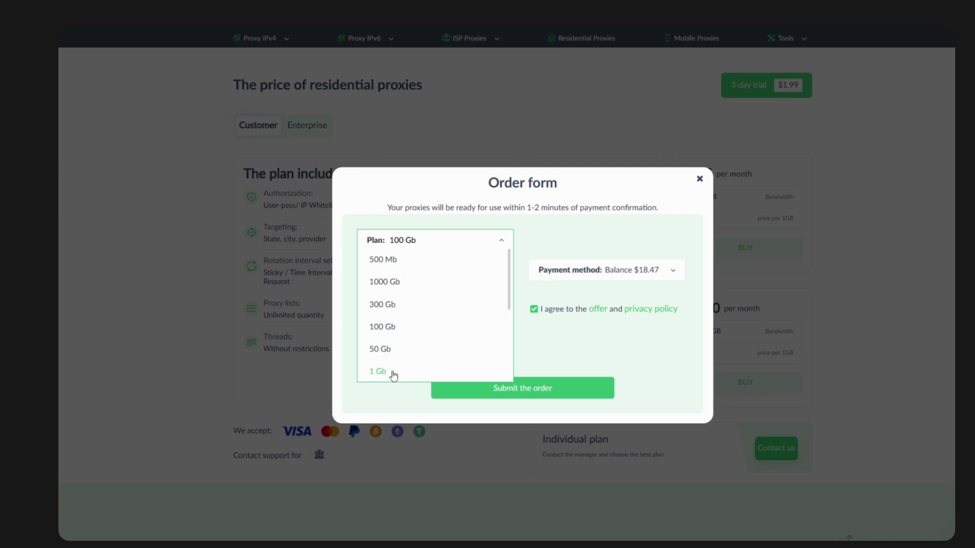
pyautogui.scroll(-4, 387, 372)
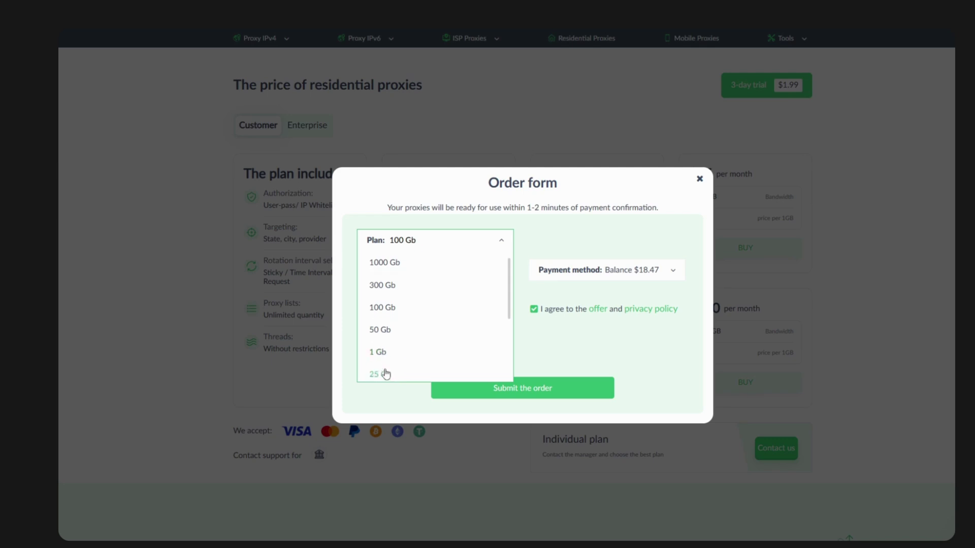
pyautogui.click(379, 291)
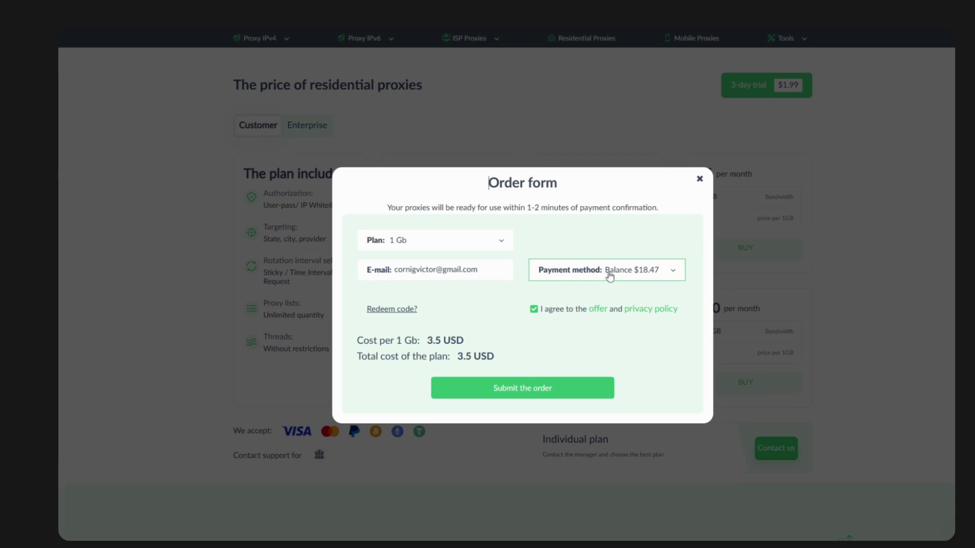
# - Apply coupon ONLINEDBS2 to cut the total to 3.15 USD and submit the 1 Gb order
pyautogui.click(394, 308)
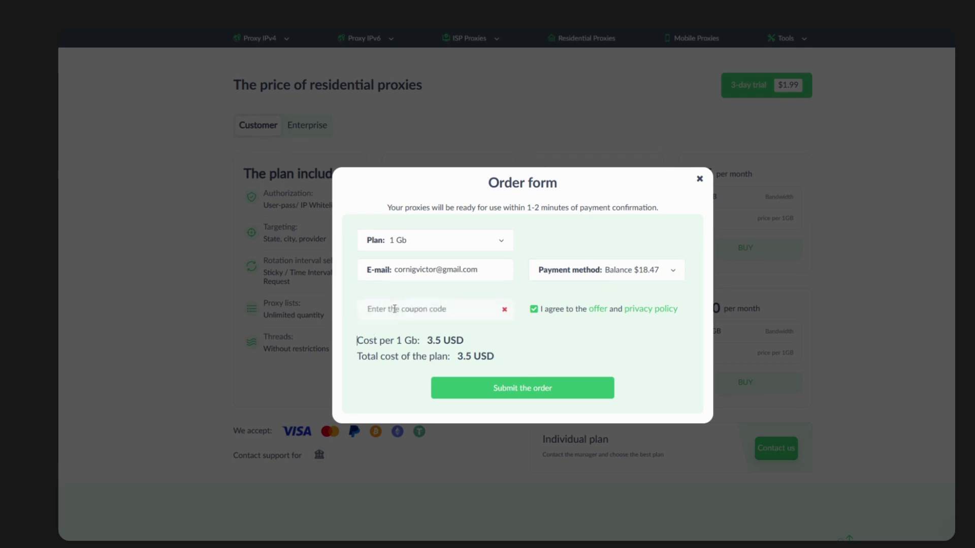
pyautogui.click(401, 309)
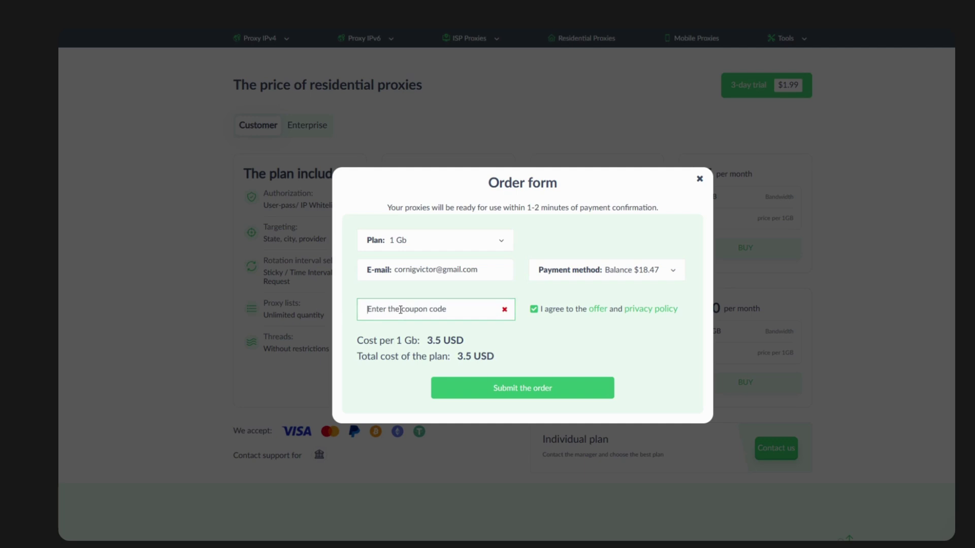
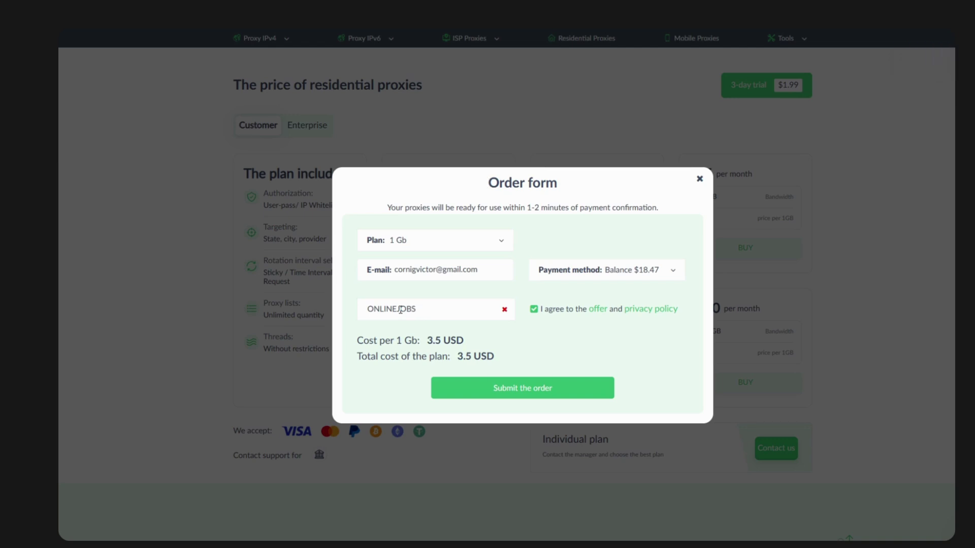
pyautogui.click(429, 307)
pyautogui.write('2')
pyautogui.click(422, 324)
pyautogui.click(510, 391)
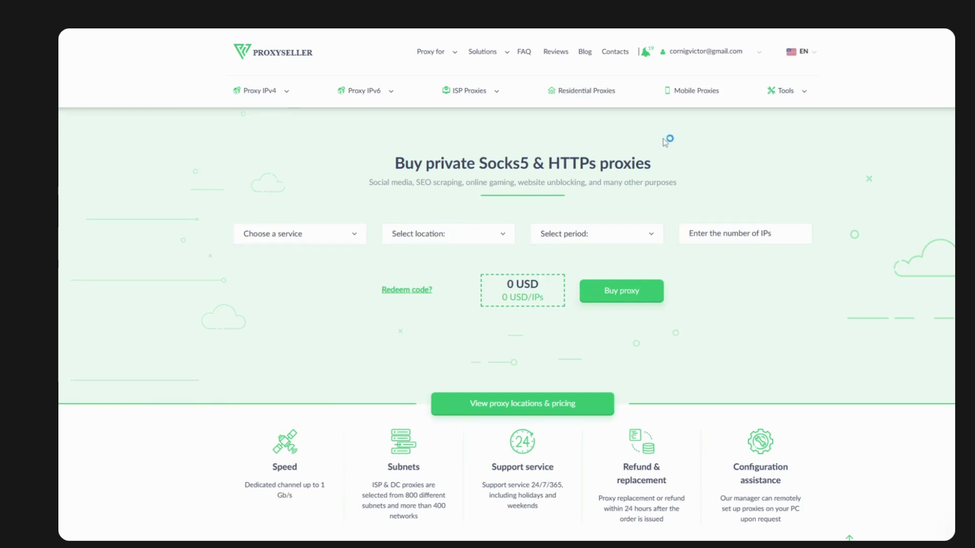
# - Once the order finishes, bring up the account menu from the account e-mail in the header
pyautogui.moveTo(691, 58)
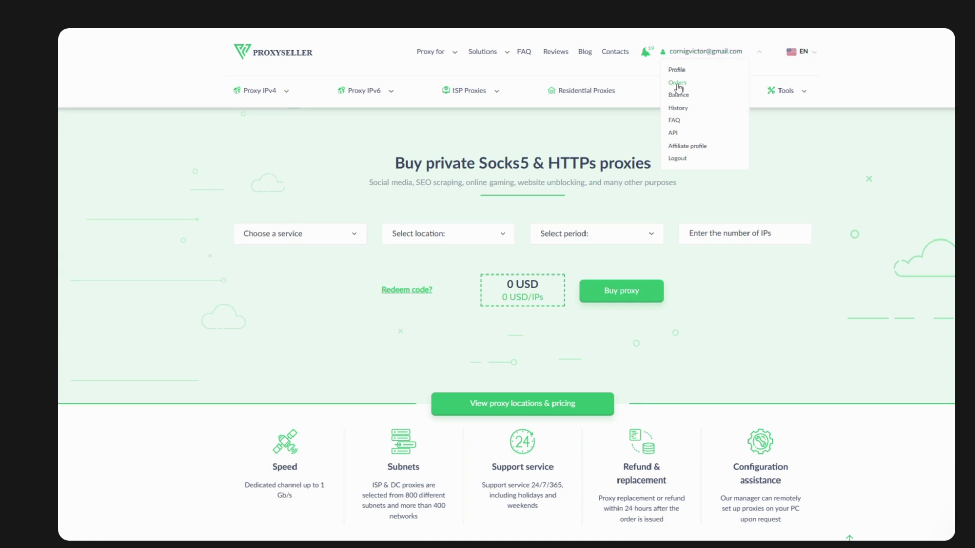
# - Go to Orders in the dashboard and show the Resident order's 1.0 GB package
pyautogui.click(676, 84)
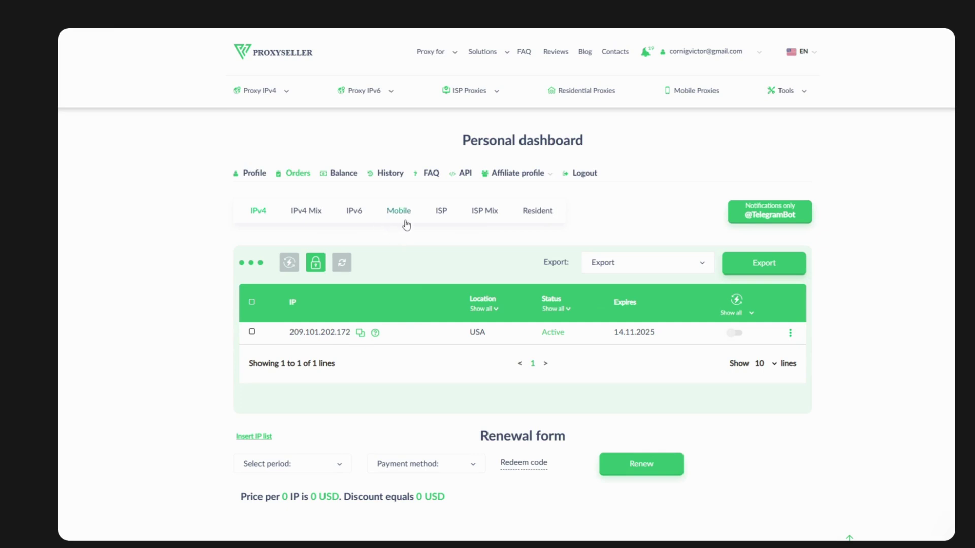
pyautogui.click(535, 218)
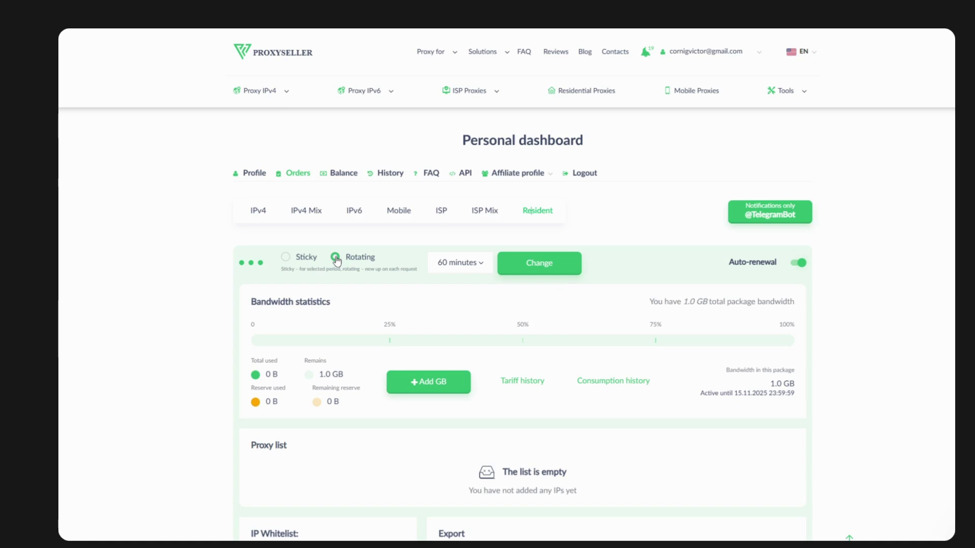
# - Switch the residential proxy to Sticky sessions and view the Add GB plans (1 GB $3.5, 3 GB $9, 10 GB $25)
pyautogui.click(287, 258)
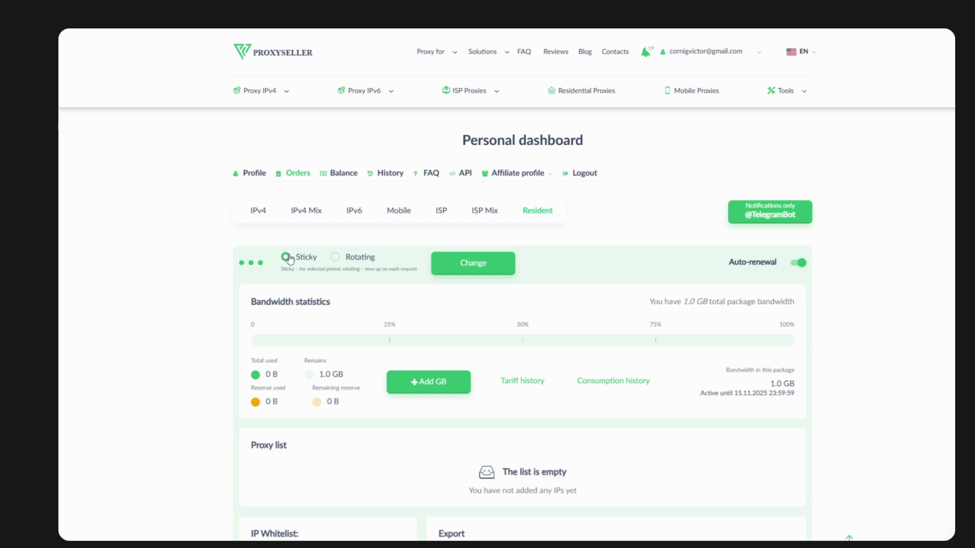
pyautogui.click(286, 257)
pyautogui.click(418, 392)
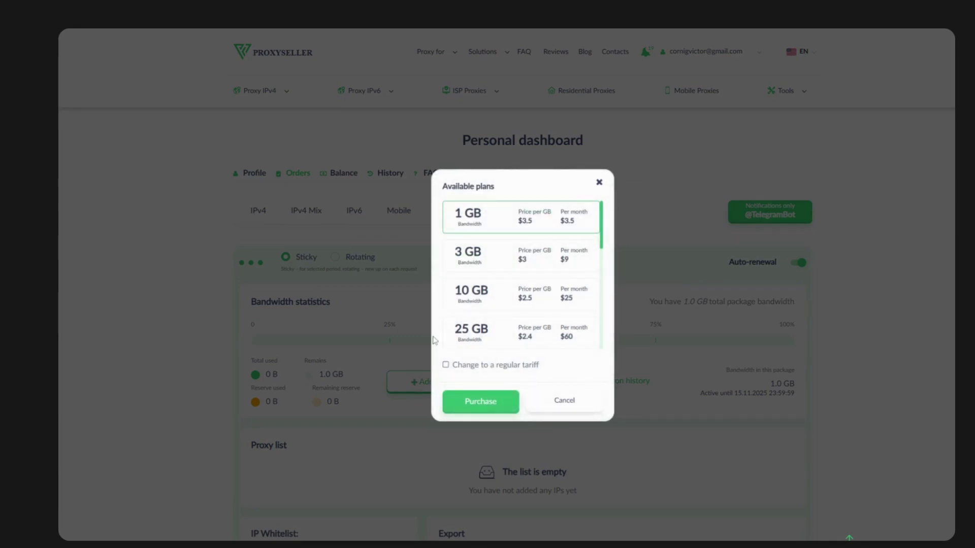
# - Close the Available plans dialog and go down to the Export form's list name field
pyautogui.click(599, 183)
pyautogui.scroll(-3, 483, 396)
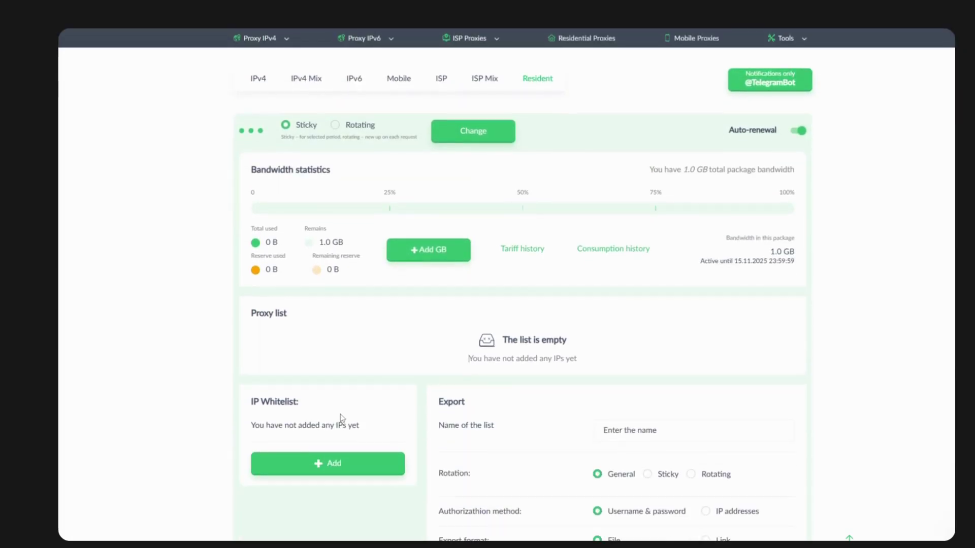
pyautogui.scroll(-1, 408, 366)
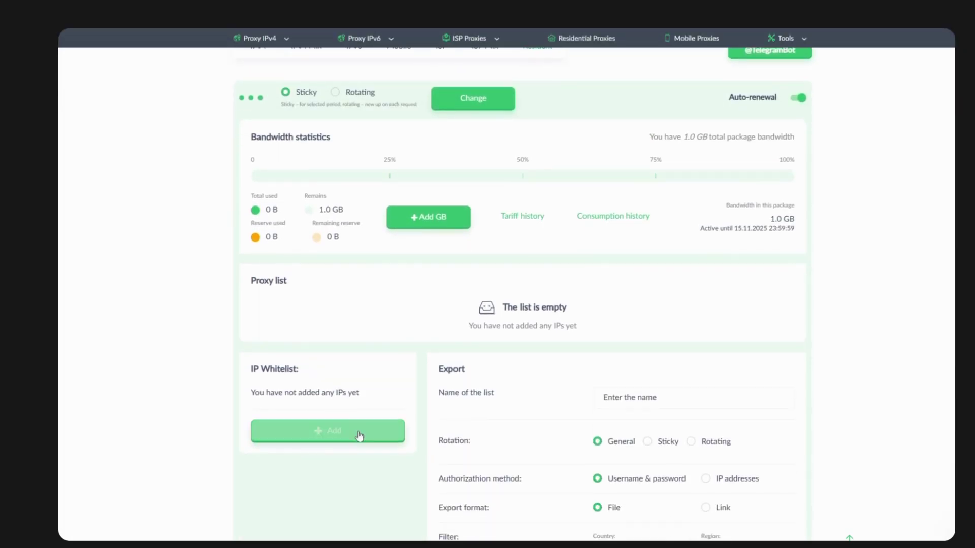
pyautogui.scroll(-1, 361, 431)
pyautogui.scroll(-2, 365, 418)
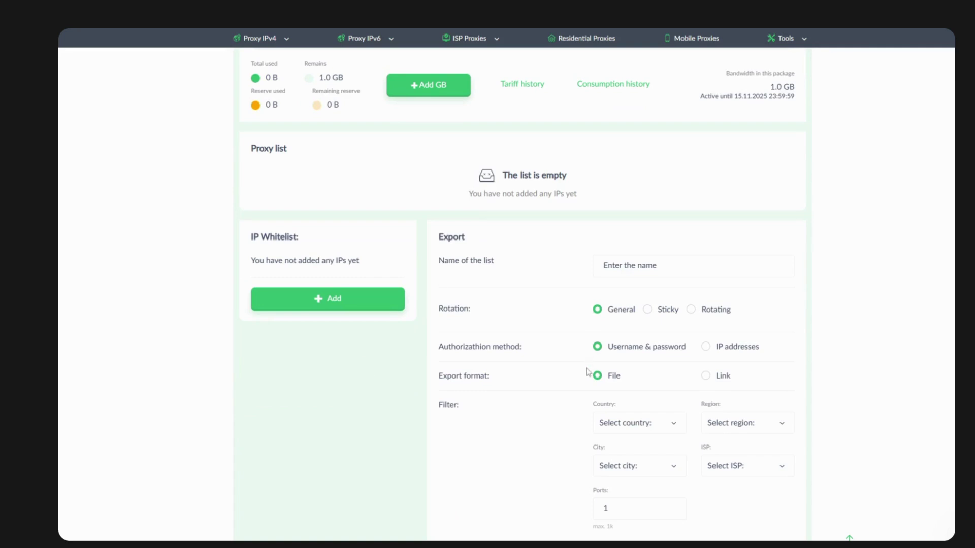
pyautogui.click(650, 265)
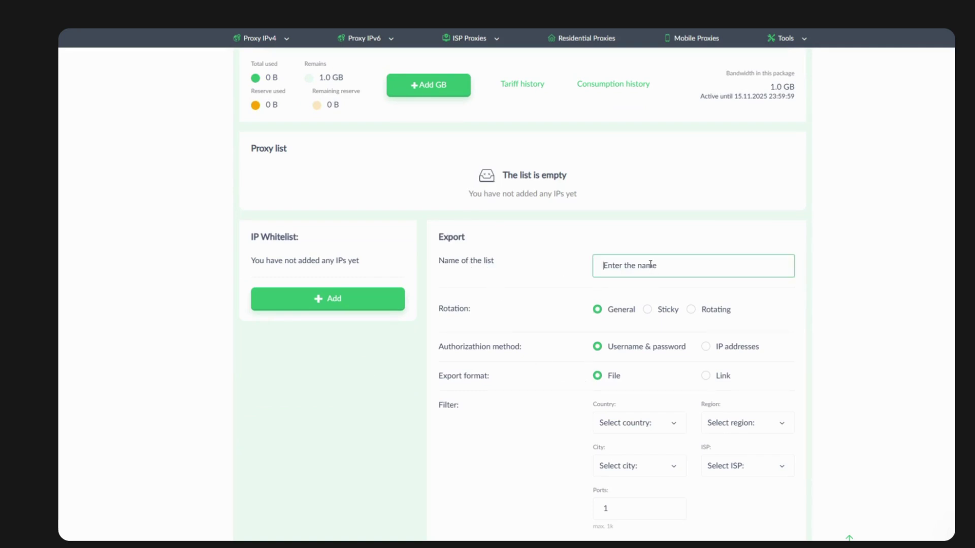
# - Name the export list 'vi' and choose Sticky rotation with Link export format
pyautogui.write('victor')
pyautogui.click(648, 310)
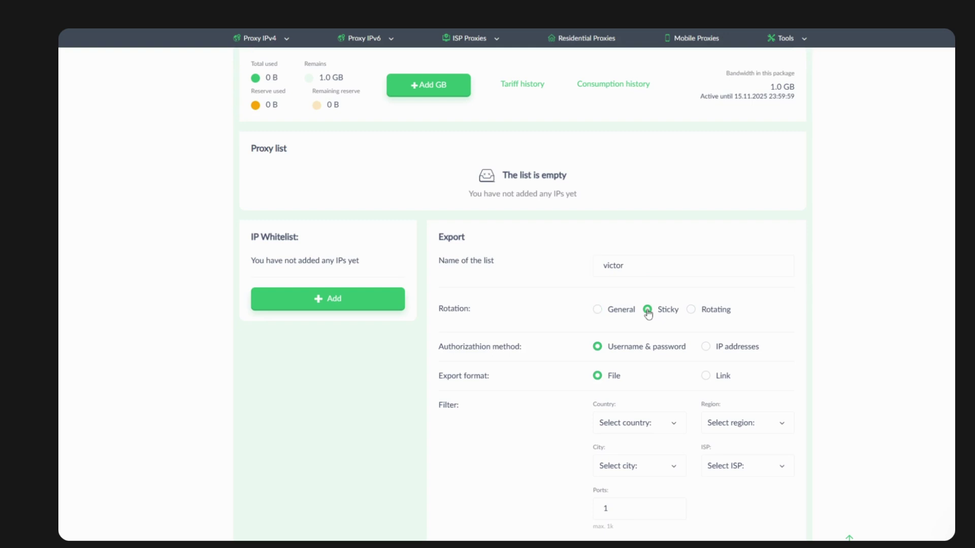
pyautogui.scroll(-2, 532, 315)
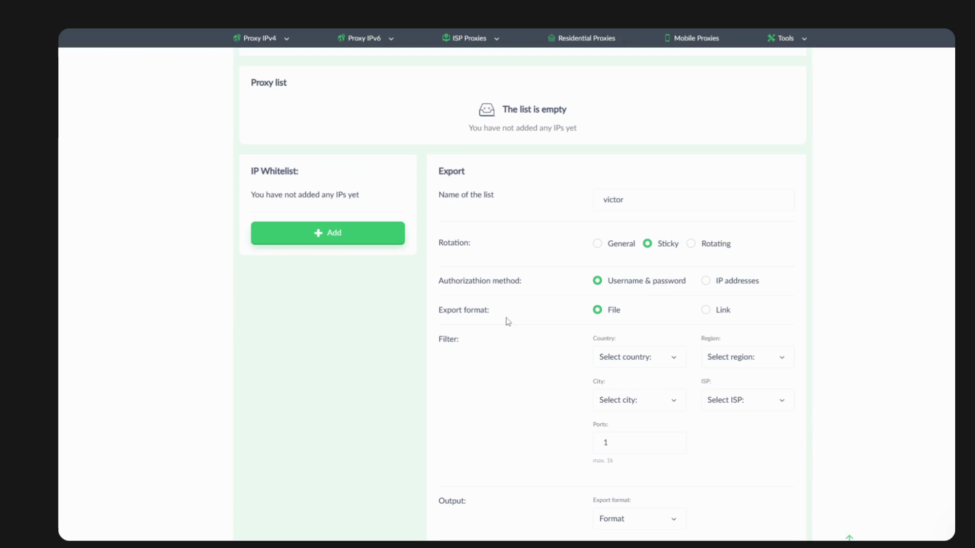
pyautogui.click(704, 311)
pyautogui.scroll(-1, 610, 315)
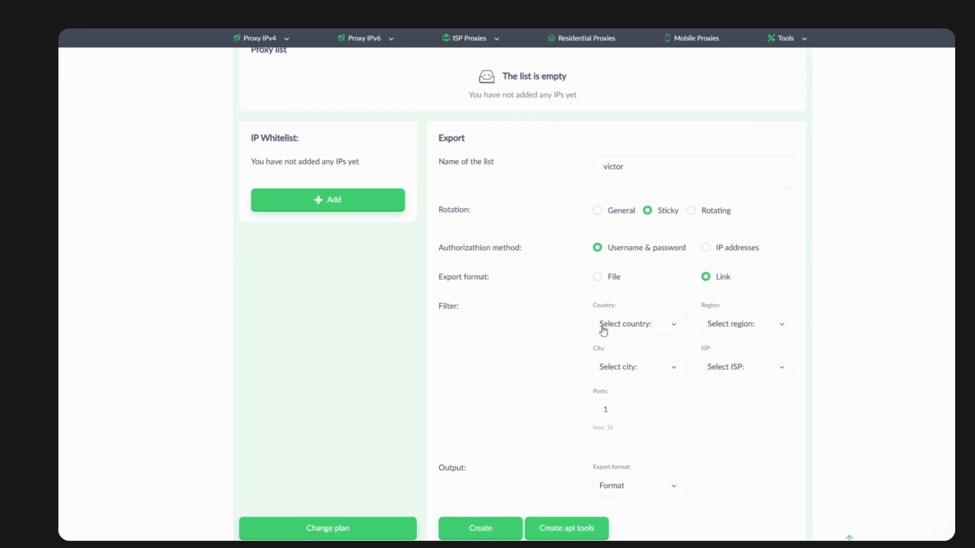
# - Set the export country filter to United States, found by searching 'un'
pyautogui.click(647, 329)
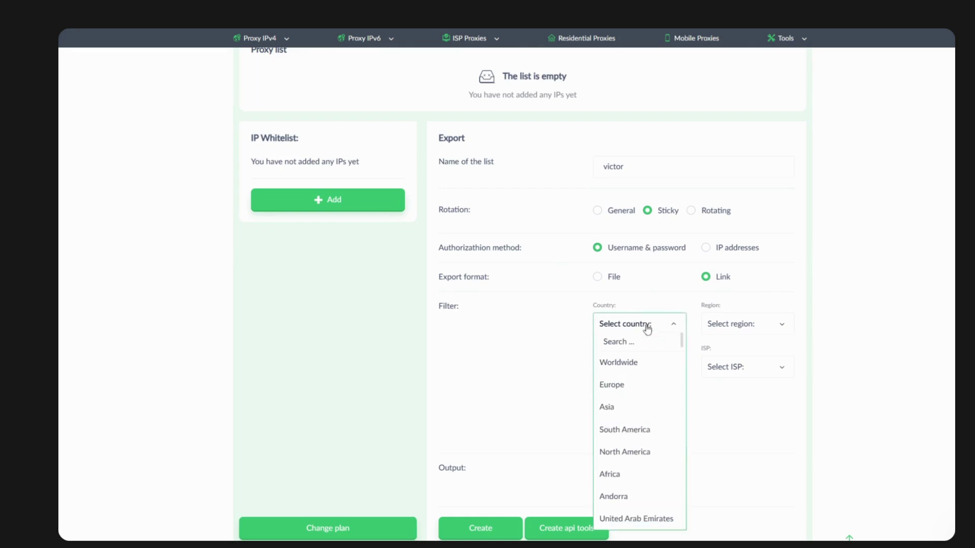
pyautogui.click(633, 340)
pyautogui.write('un')
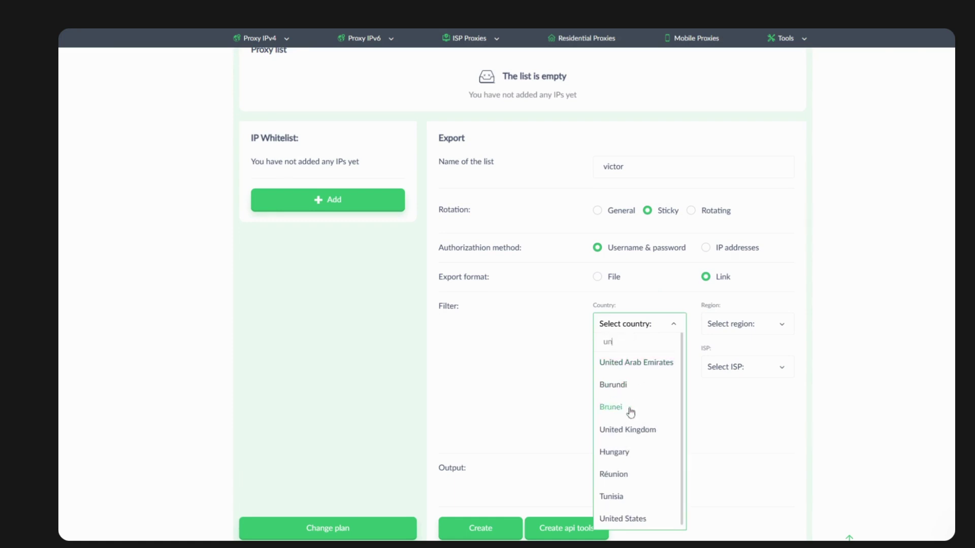
pyautogui.click(626, 518)
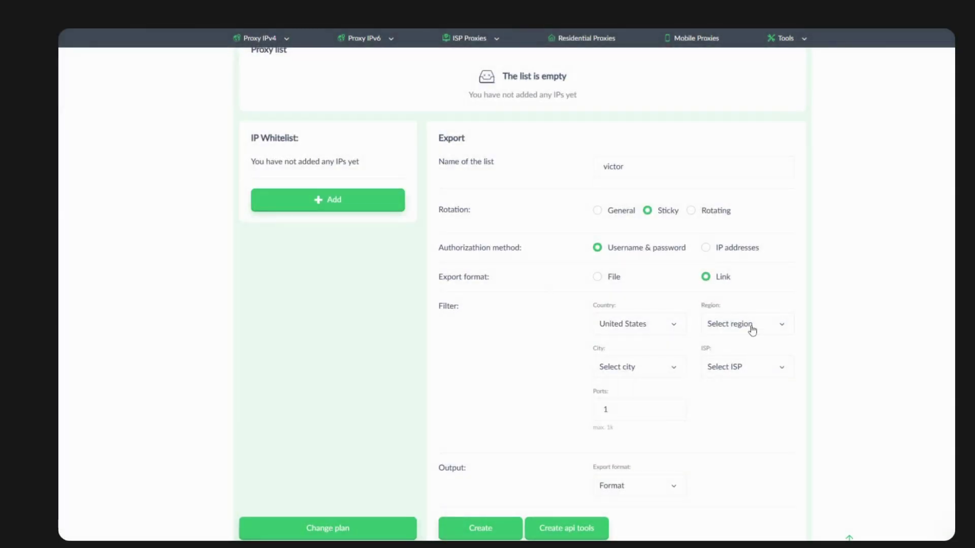
pyautogui.click(751, 328)
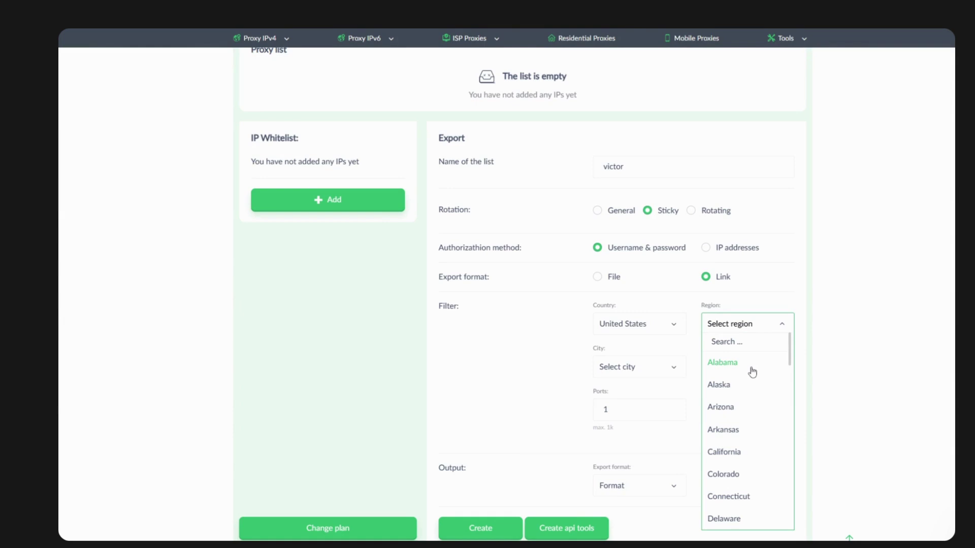
# - Set the export region to Texas by searching 't'
pyautogui.click(723, 343)
pyautogui.write('texas')
pyautogui.click(726, 366)
# - Choose Dallas from the list of Texas cities
pyautogui.click(662, 371)
pyautogui.scroll(-6, 638, 477)
pyautogui.scroll(-8, 629, 484)
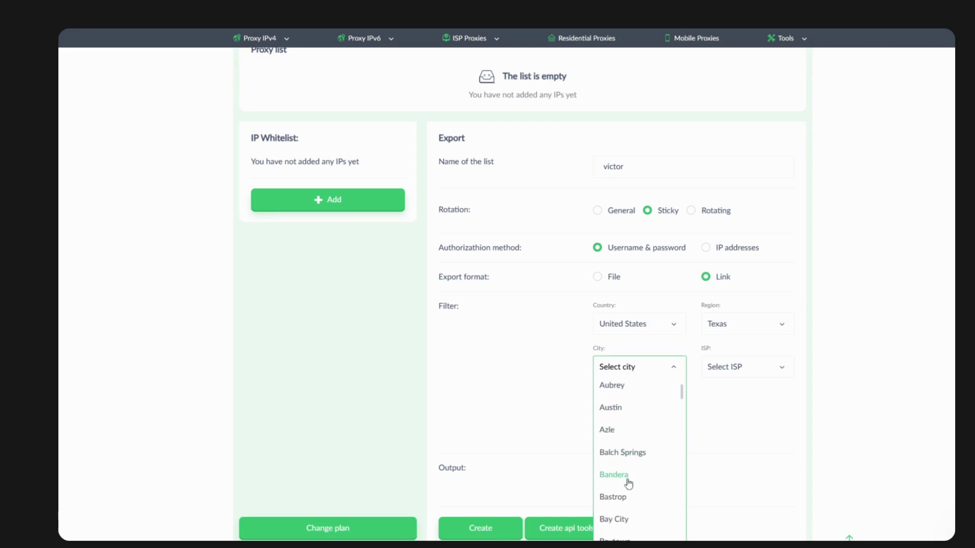
pyautogui.scroll(-5, 629, 484)
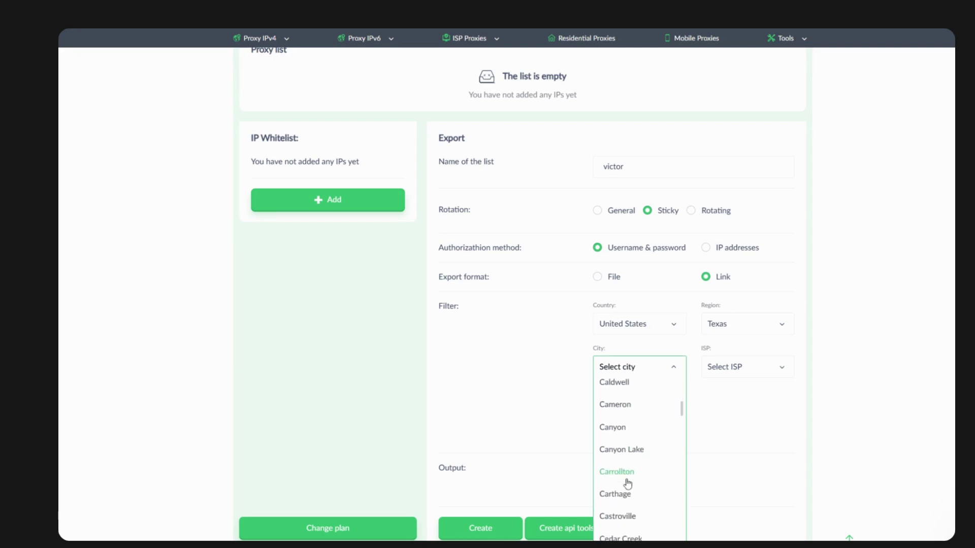
pyautogui.scroll(1, 622, 482)
pyautogui.scroll(-6, 623, 480)
pyautogui.scroll(-6, 622, 475)
pyautogui.scroll(-2, 621, 477)
pyautogui.scroll(5, 615, 459)
pyautogui.scroll(-5, 612, 462)
pyautogui.scroll(-2, 612, 461)
pyautogui.click(611, 460)
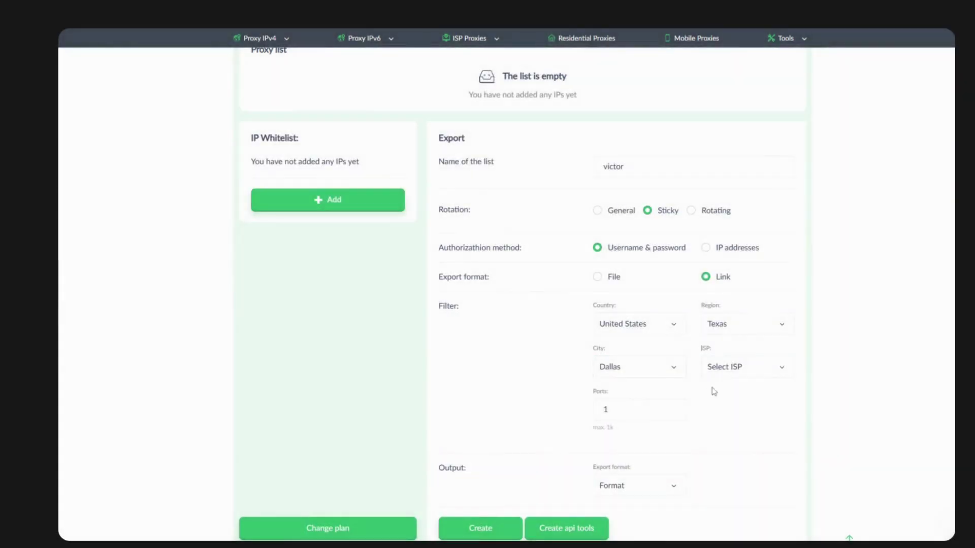
# - Set the ISP to Starlink for the Dallas export
pyautogui.click(785, 371)
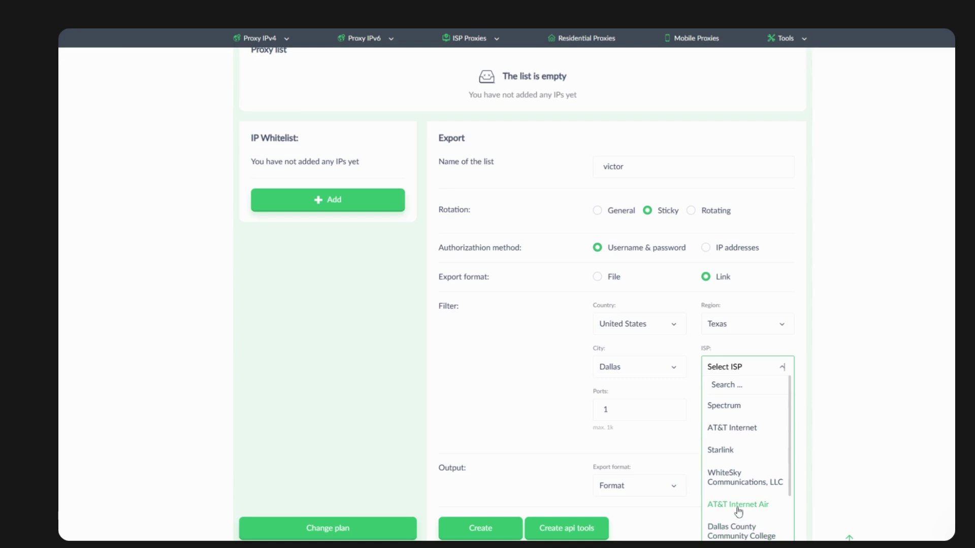
pyautogui.click(731, 451)
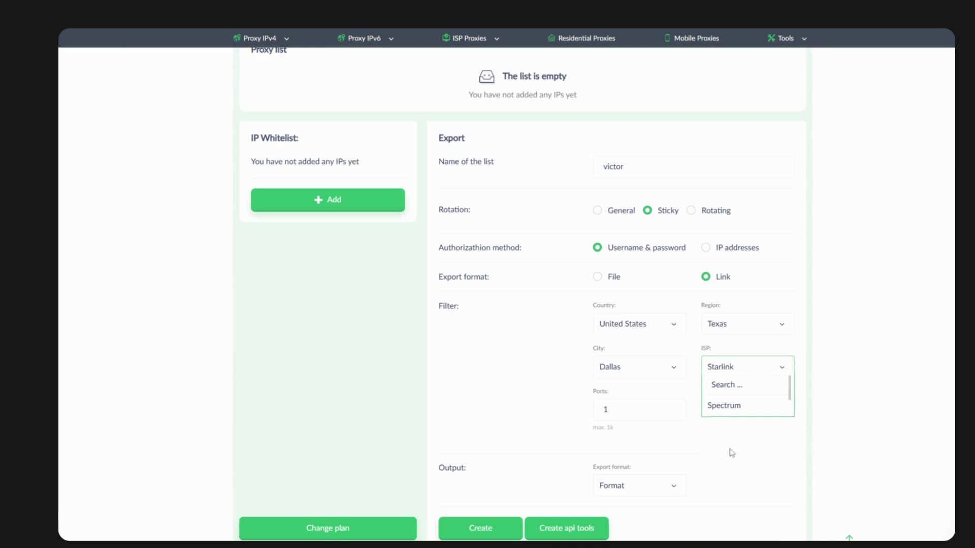
pyautogui.click(621, 404)
# - Set the output format to ip:port:login:password and create the victor proxy list
pyautogui.scroll(-2, 621, 404)
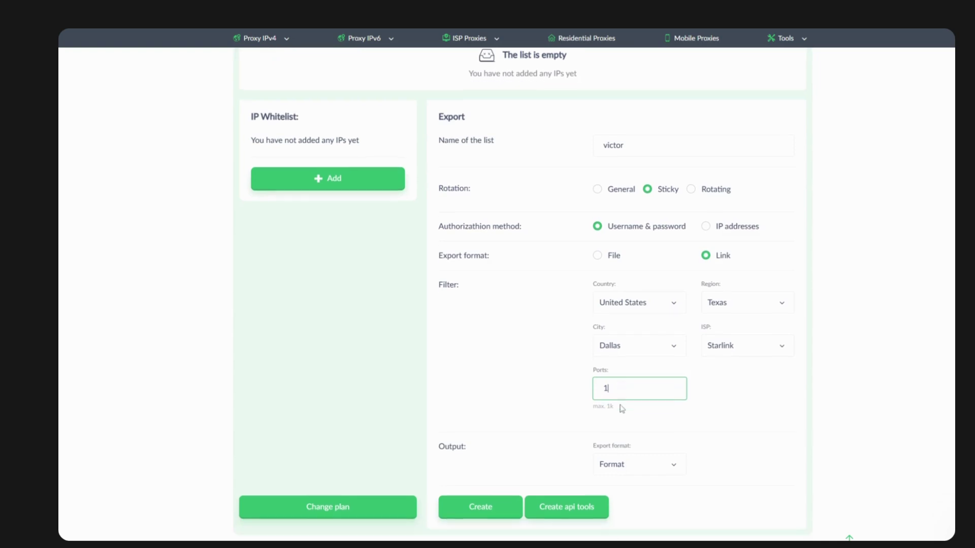
pyautogui.click(633, 423)
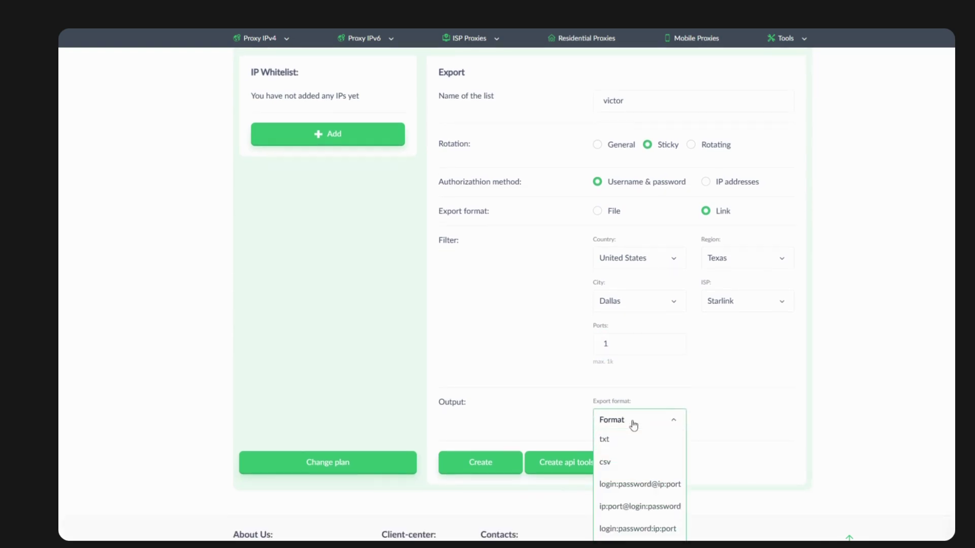
pyautogui.scroll(-1, 607, 434)
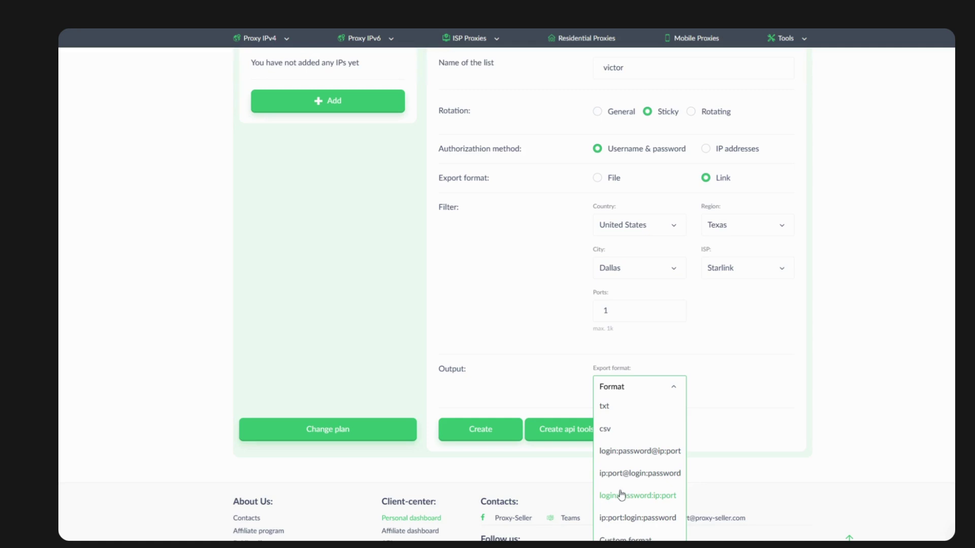
pyautogui.click(632, 523)
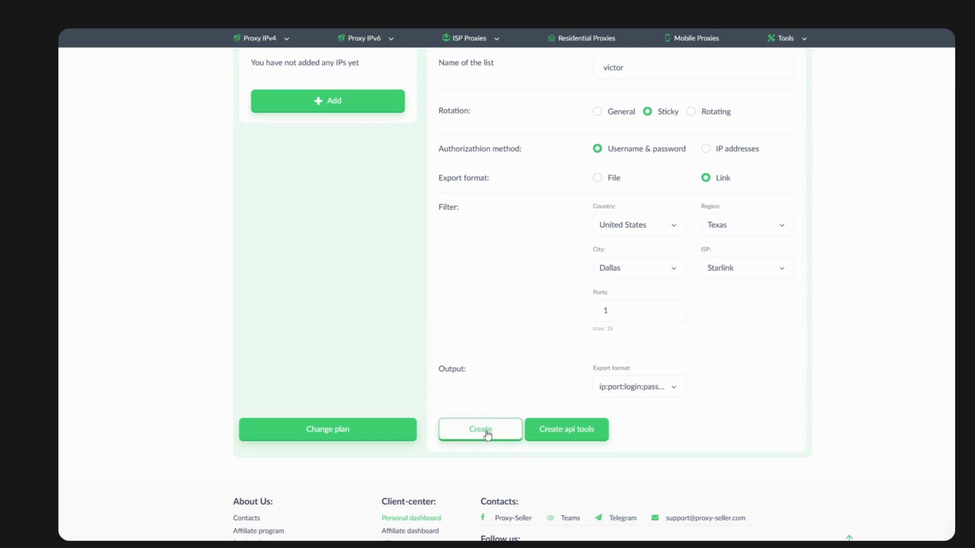
pyautogui.click(487, 435)
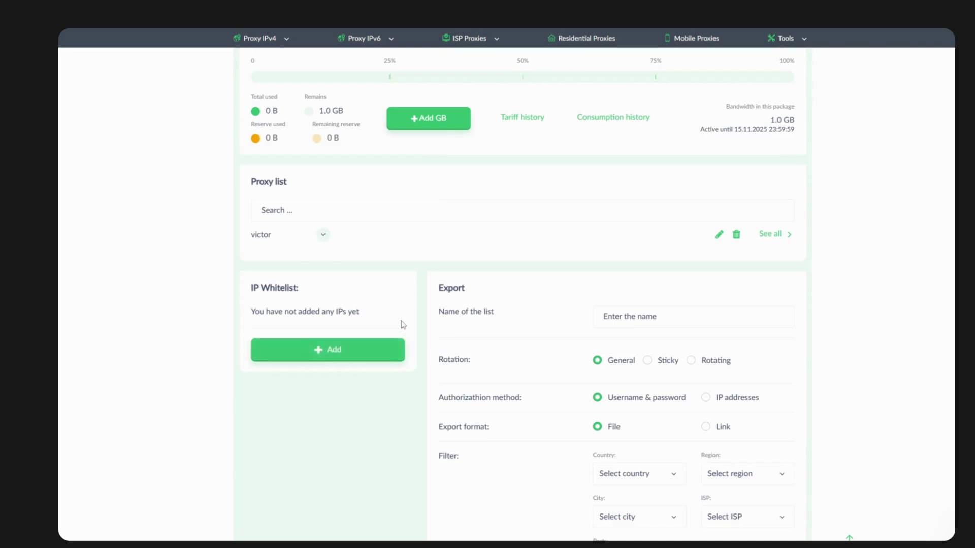
pyautogui.scroll(1, 343, 280)
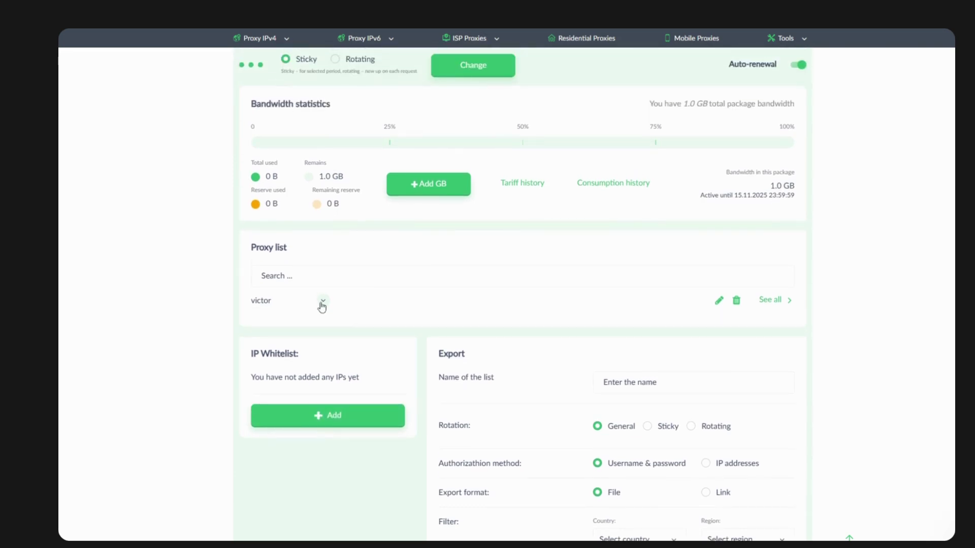
# - Expand victor's details (Sticky, US Texas Dallas Starlink), then Alt+Tab to the other window
pyautogui.click(323, 301)
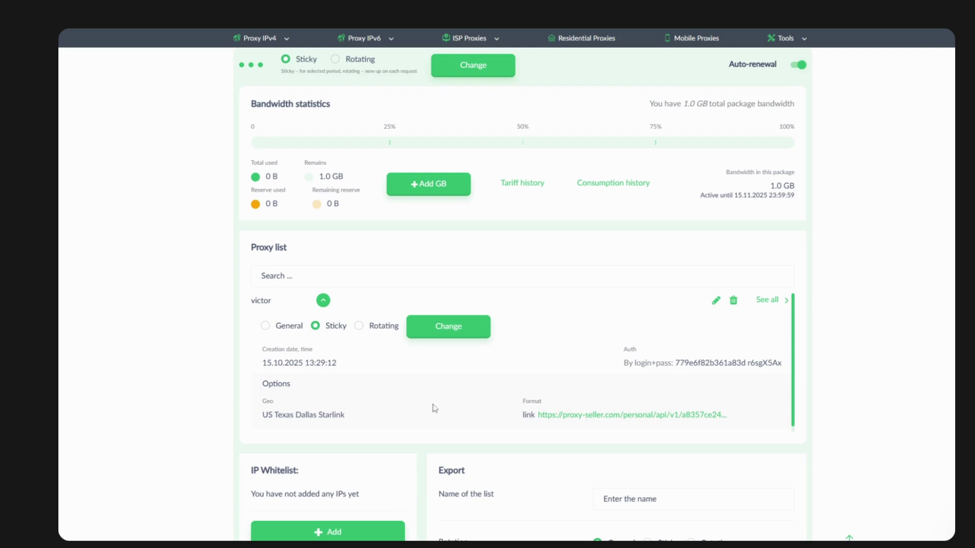
pyautogui.hotkey('alt', 'Tab')
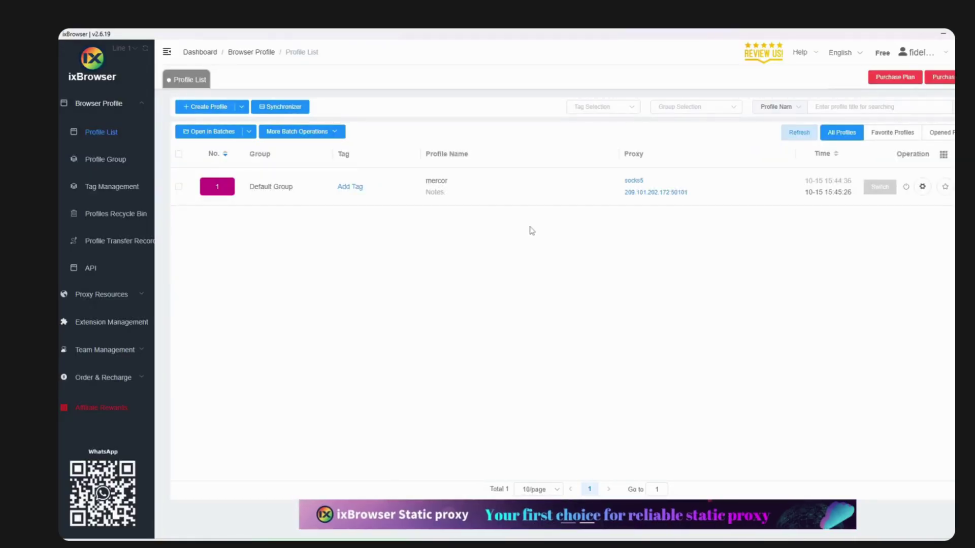
# - Create a new profile with Blank Page as the platform and profile name 'ali'
pyautogui.click(200, 107)
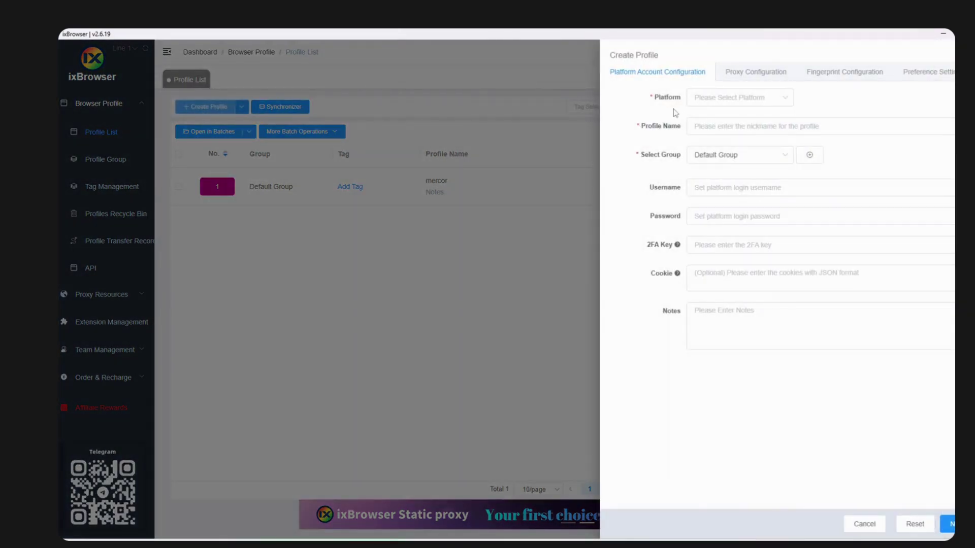
pyautogui.click(701, 101)
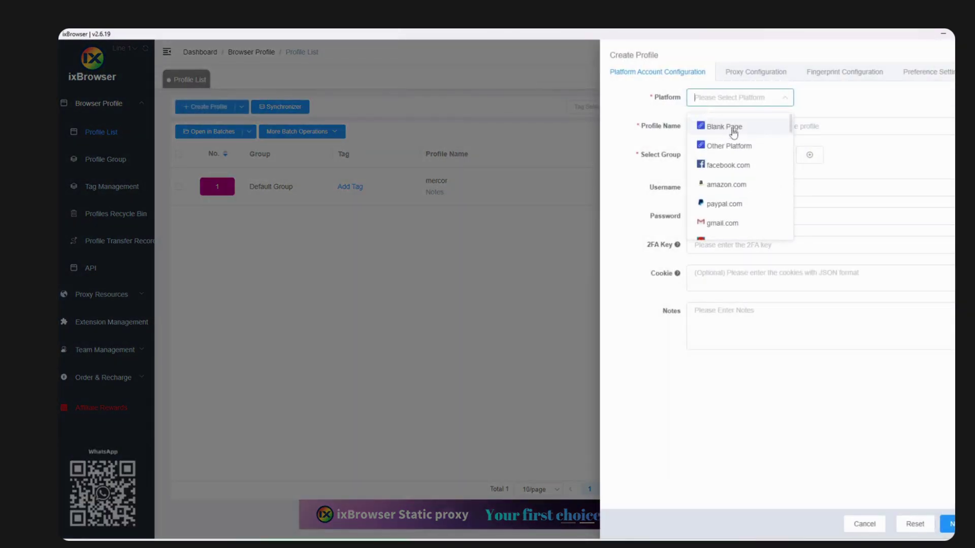
pyautogui.click(730, 130)
pyautogui.click(715, 127)
pyautogui.write('ali')
# - Go to the profile's Proxy Configuration, copy the proxy string from the text file, and open the proxy type list
pyautogui.click(734, 78)
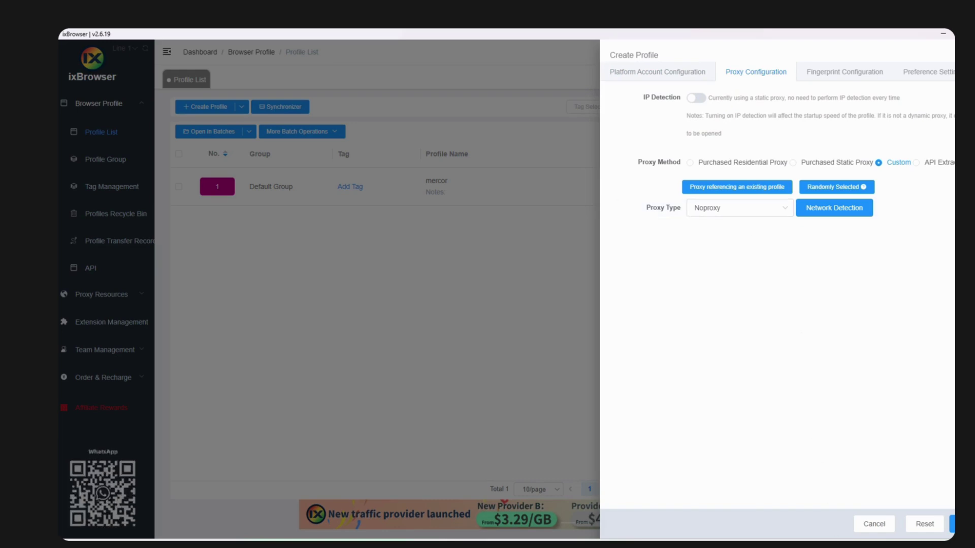
pyautogui.hotkey('alt', 'Tab')
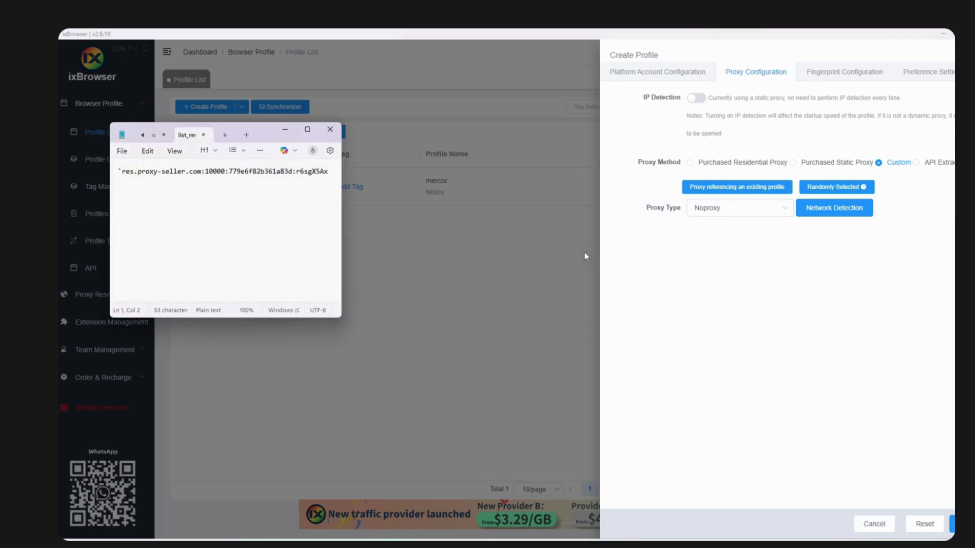
pyautogui.write('``')
pyautogui.click(712, 212)
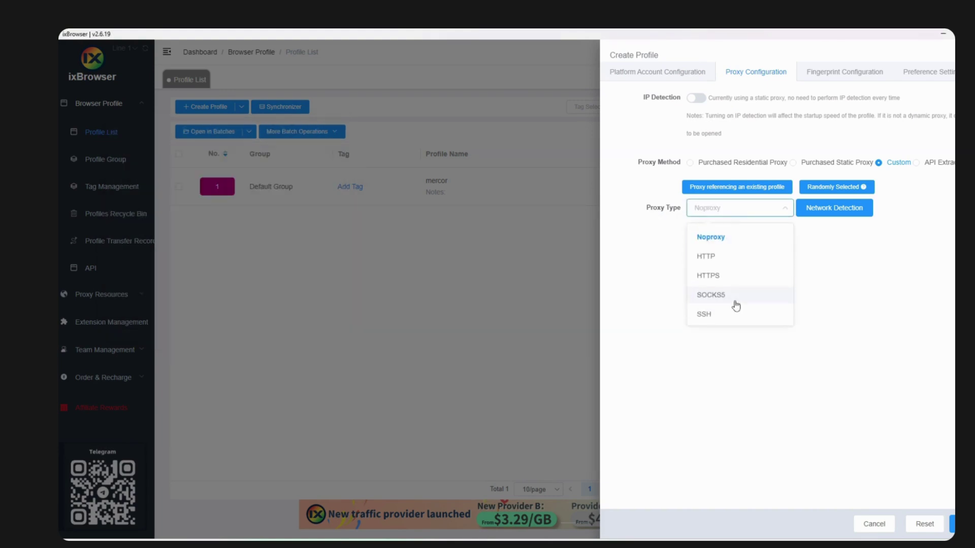
# - Set the proxy type to SOCKS5 and delete the stray backticks from the proxy line in Notepad
pyautogui.click(724, 296)
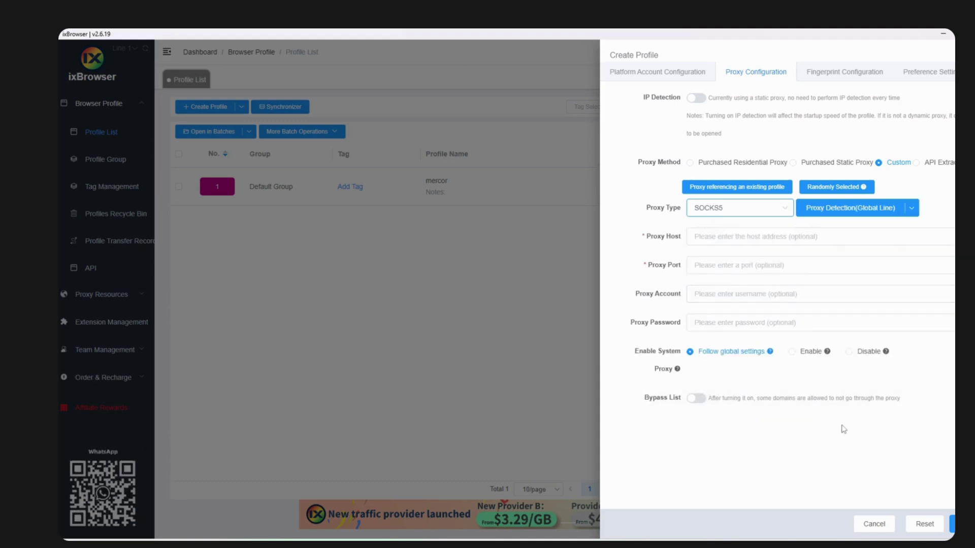
pyautogui.click(864, 500)
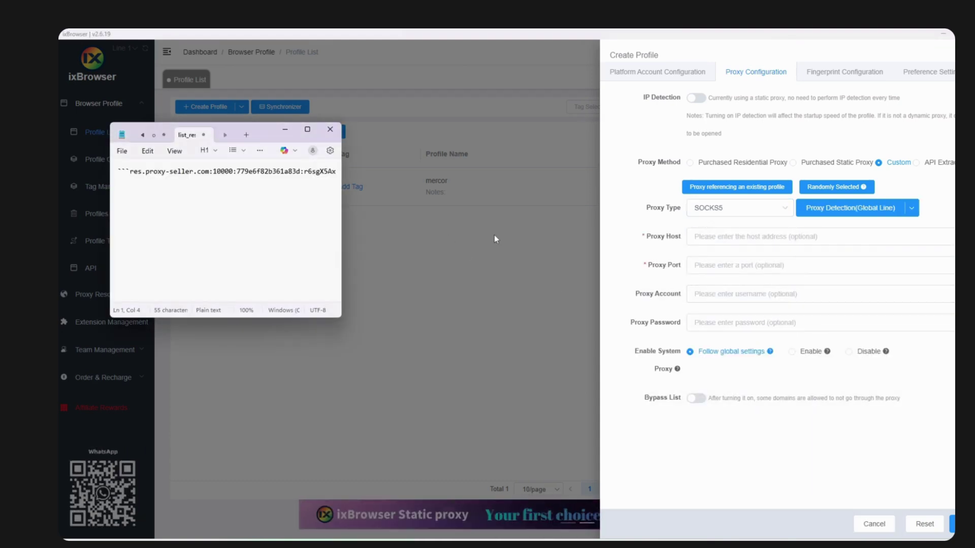
pyautogui.moveTo(128, 171); pyautogui.dragTo(110, 171)
pyautogui.press('BackSpace')
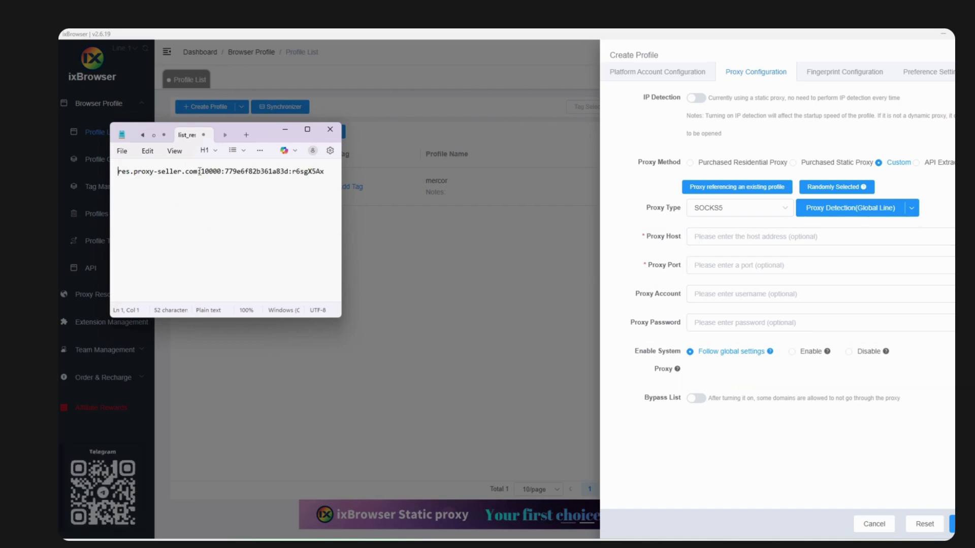
# - Paste host res.proxy-seller.com and port 10000 from Notepad into the proxy fields
pyautogui.moveTo(199, 171); pyautogui.dragTo(116, 176)
pyautogui.hotkey('ctrl', 'c')
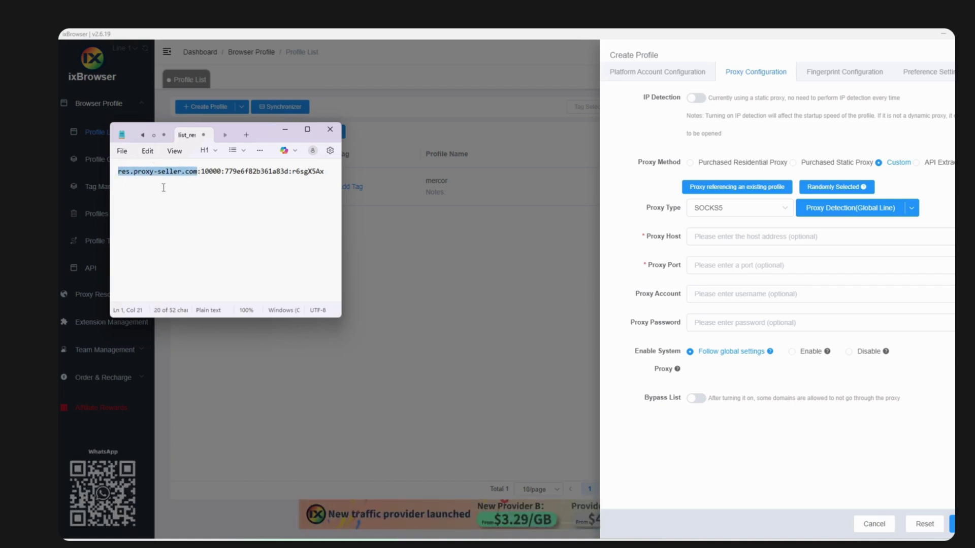
pyautogui.click(732, 237)
pyautogui.hotkey('ctrl', 'v')
pyautogui.click(724, 265)
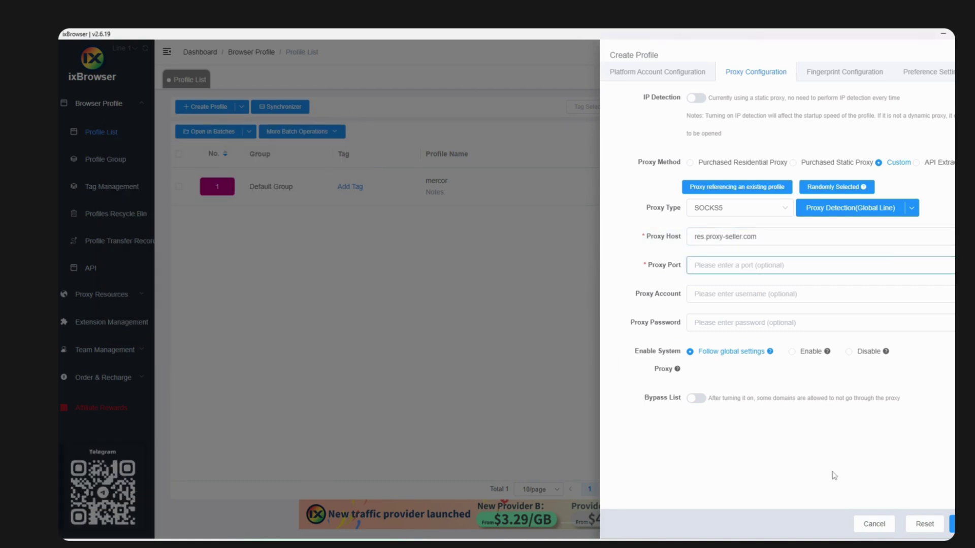
pyautogui.hotkey('alt', 'Tab')
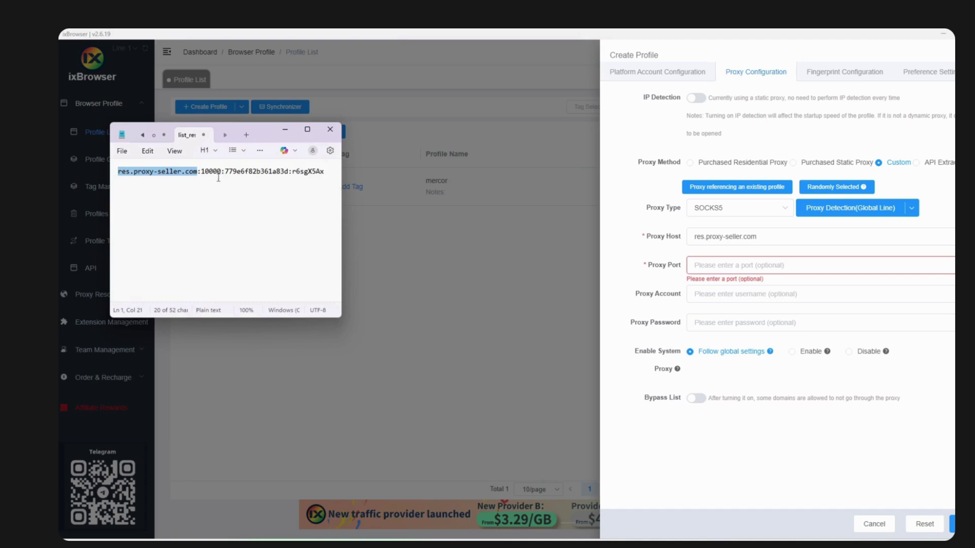
pyautogui.doubleClick(213, 172)
pyautogui.hotkey('ctrl', 'c')
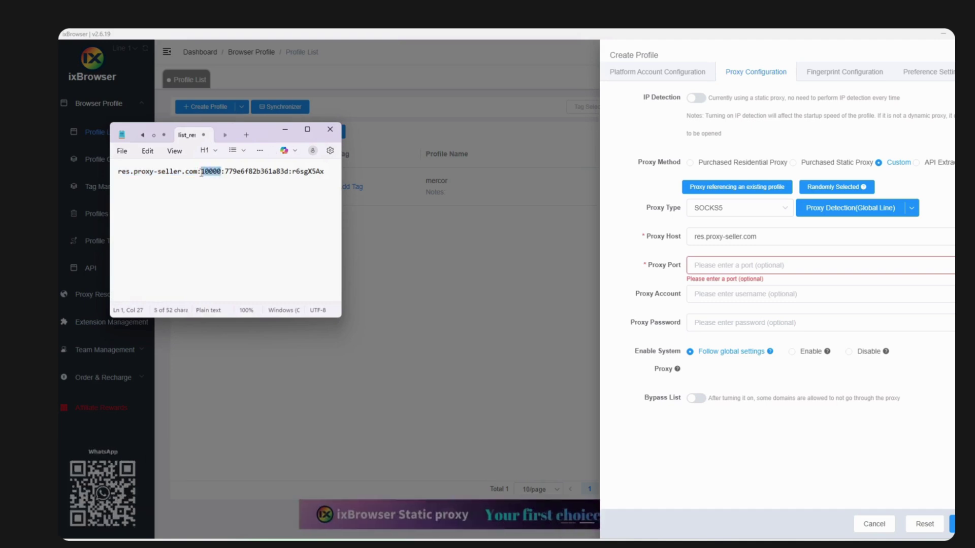
pyautogui.click(712, 262)
pyautogui.hotkey('ctrl', 'v')
# - Paste the proxy username from the Notepad proxy line into the Account field
pyautogui.hotkey('alt', 'Tab')
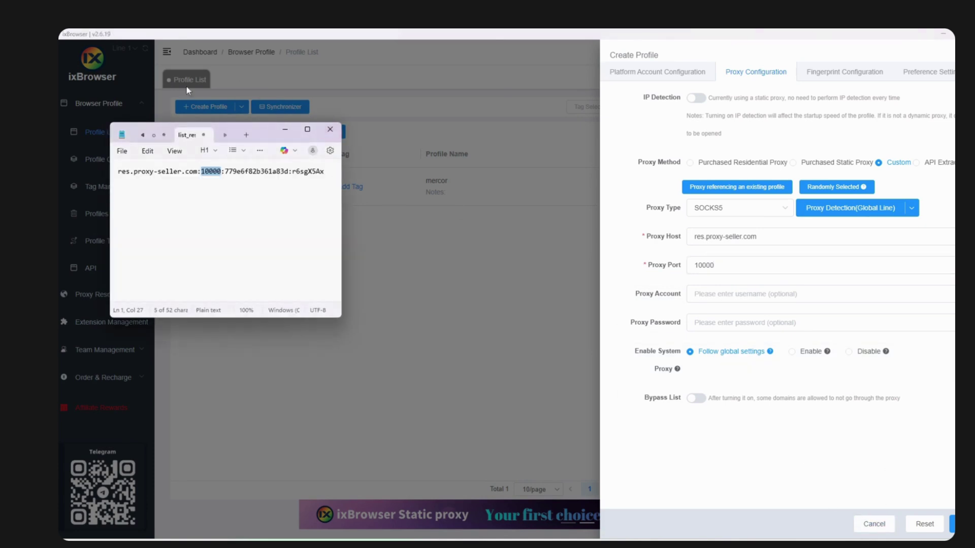
pyautogui.moveTo(225, 175); pyautogui.dragTo(288, 181)
pyautogui.hotkey('ctrl', 'c')
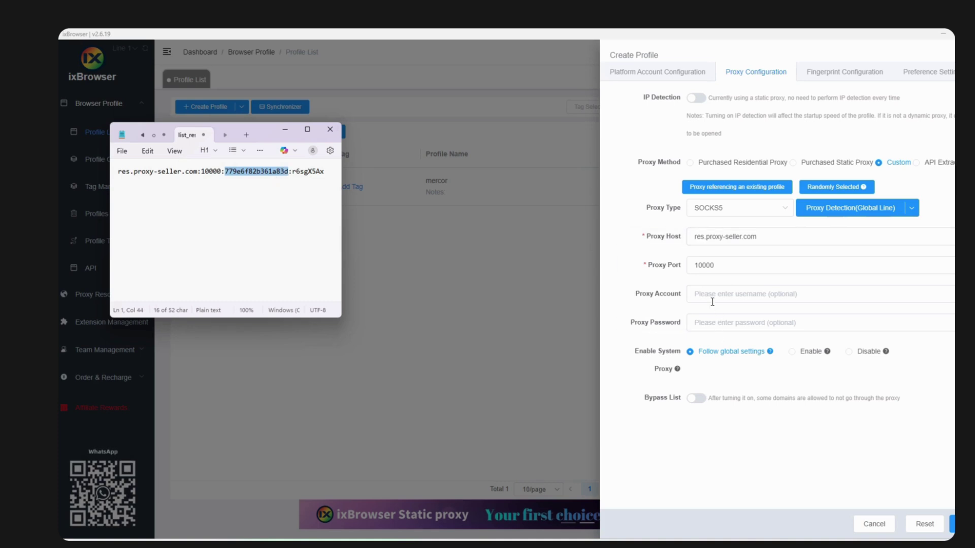
pyautogui.click(712, 297)
pyautogui.hotkey('ctrl', 'v')
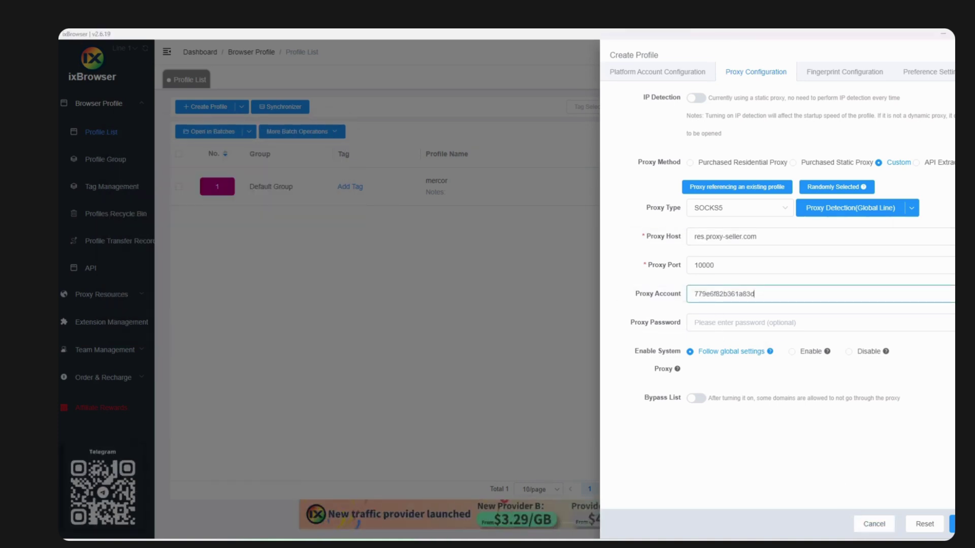
pyautogui.hotkey('alt', 'Tab')
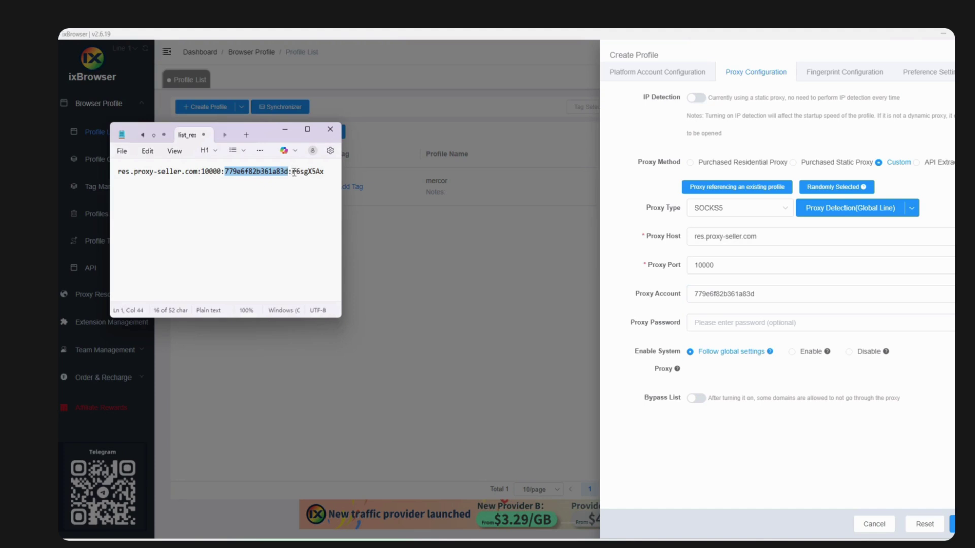
pyautogui.click(294, 196)
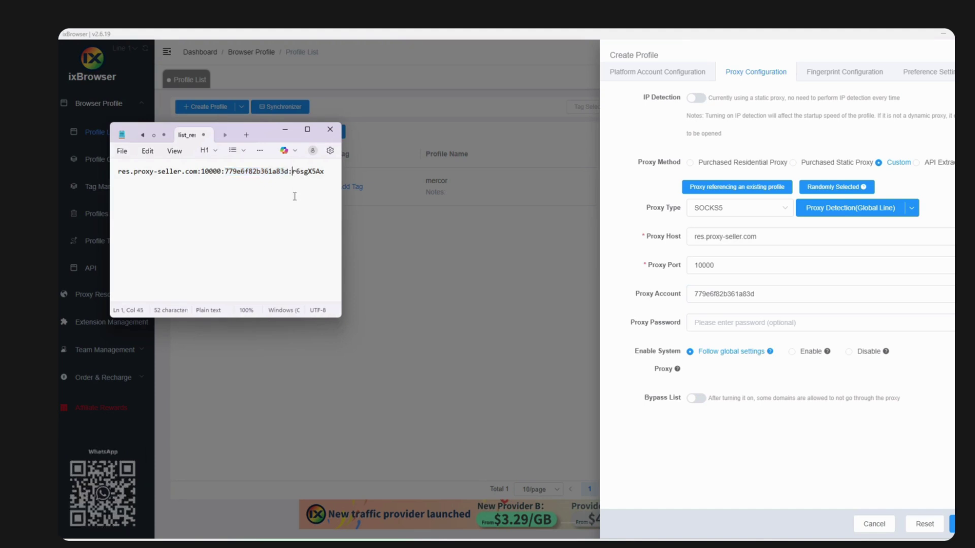
# - Clear the username, port and host fields, then select the entire proxy line in Notepad
pyautogui.click(757, 294)
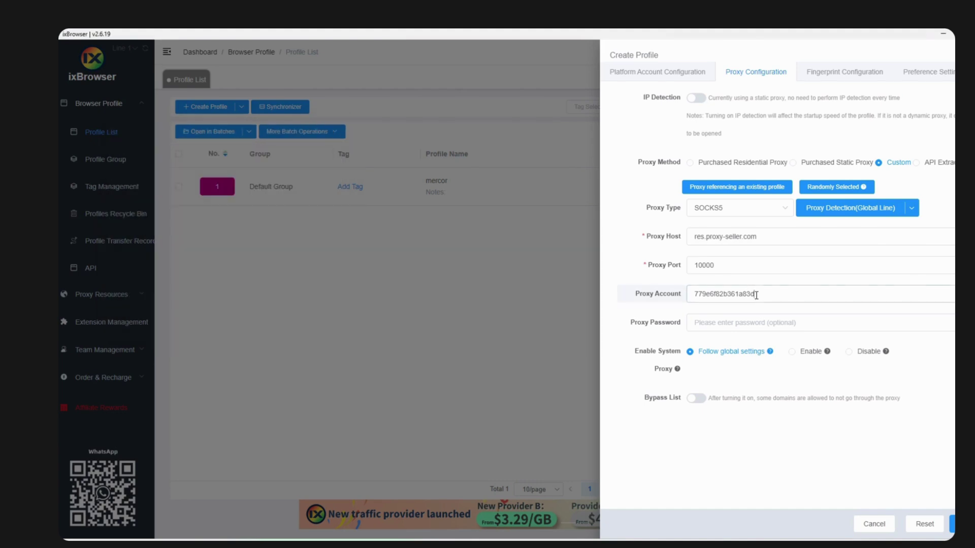
pyautogui.moveTo(756, 294); pyautogui.dragTo(688, 294)
pyautogui.press('BackSpace')
pyautogui.doubleClick(706, 265)
pyautogui.press('BackSpace')
pyautogui.moveTo(754, 236); pyautogui.dragTo(692, 236)
pyautogui.press('BackSpace')
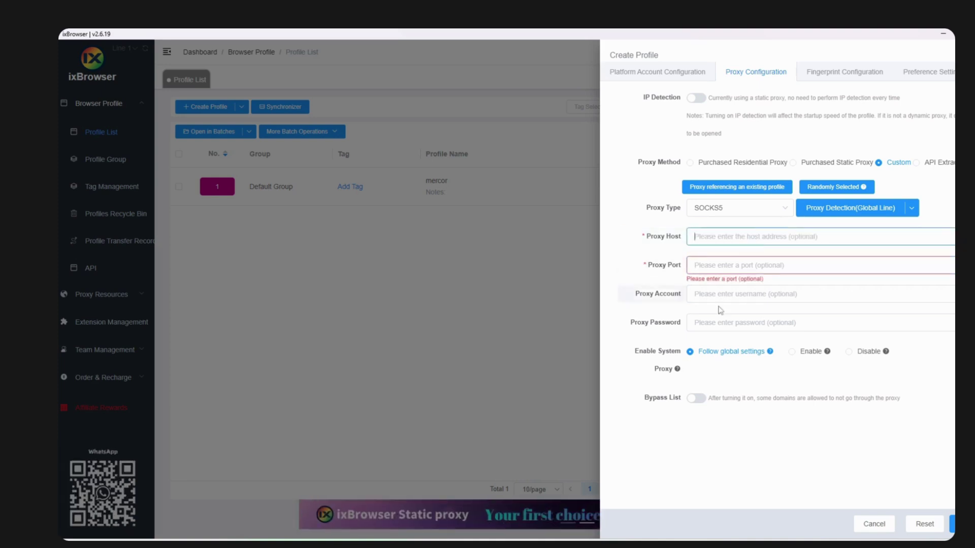
pyautogui.hotkey('alt', 'Tab')
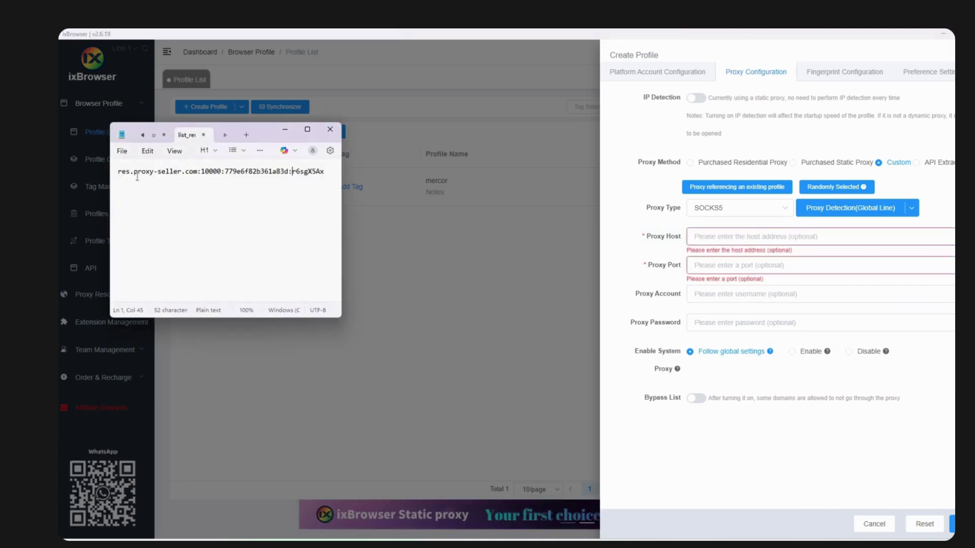
pyautogui.moveTo(118, 171); pyautogui.dragTo(332, 180)
pyautogui.hotkey('ctrl', 'c')
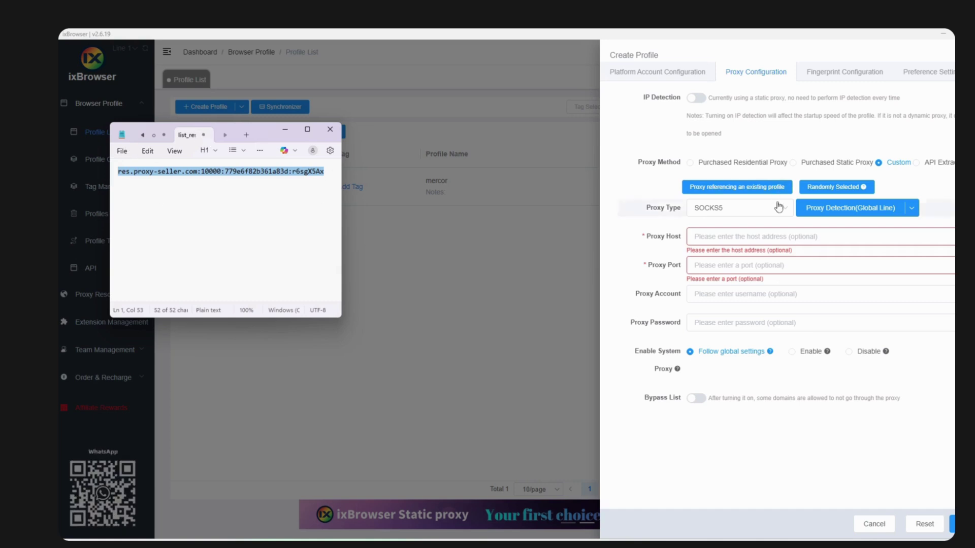
# - Paste the full proxy string into Proxy Host to auto-fill, detect a US/Dallas IP, and save profile ds
pyautogui.click(701, 239)
pyautogui.hotkey('ctrl', 'v')
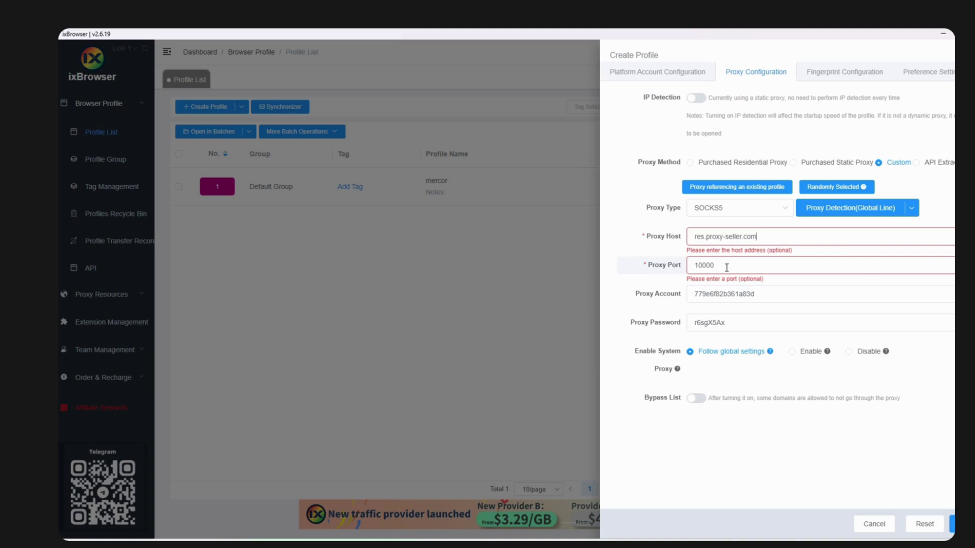
pyautogui.click(762, 324)
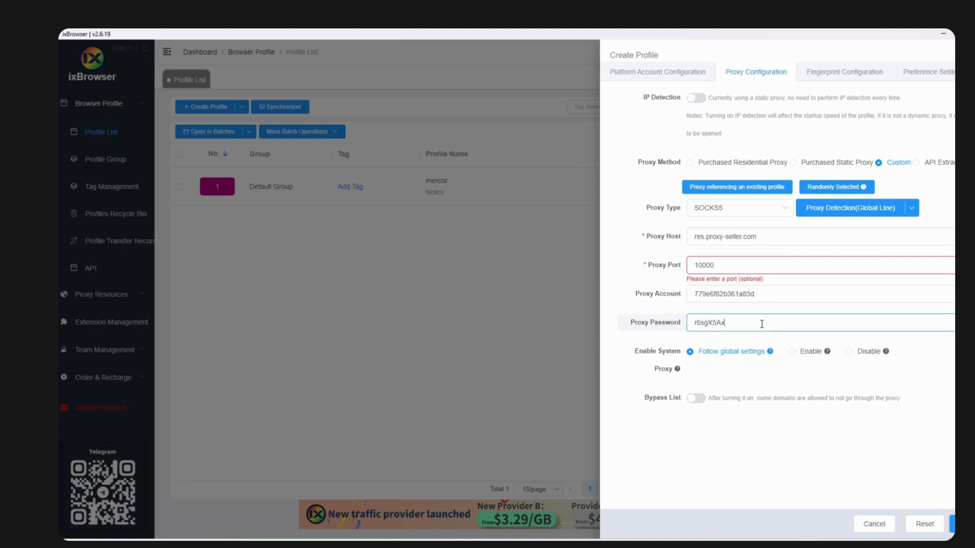
pyautogui.click(765, 293)
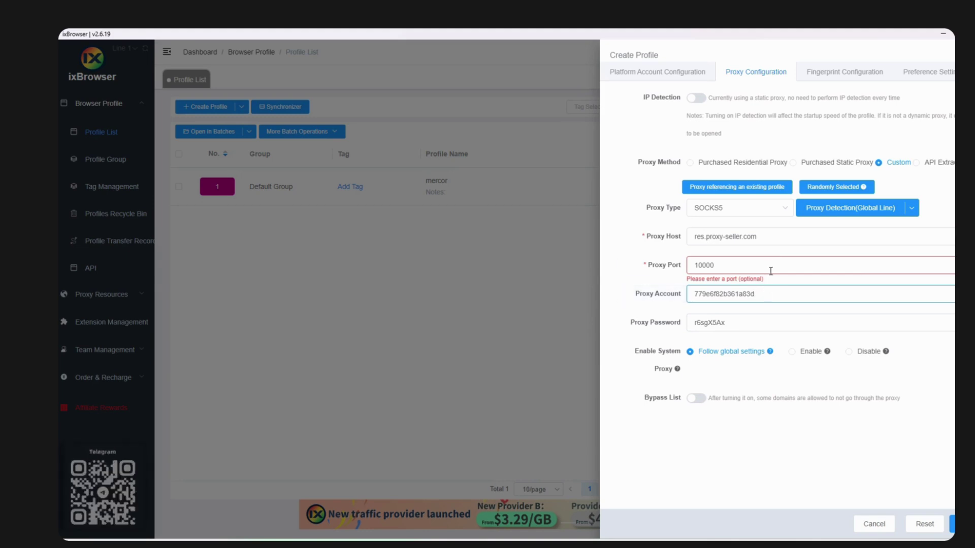
pyautogui.click(770, 238)
pyautogui.click(772, 293)
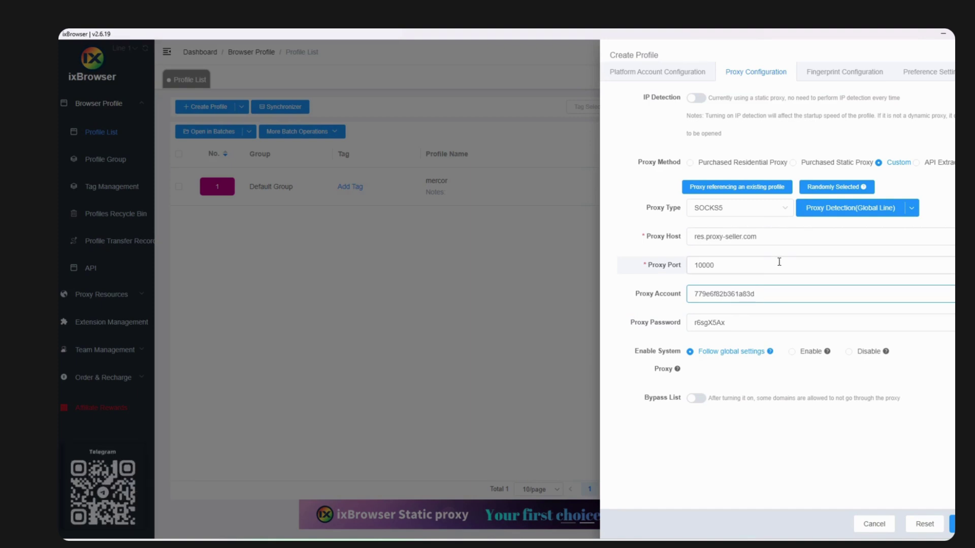
pyautogui.click(844, 210)
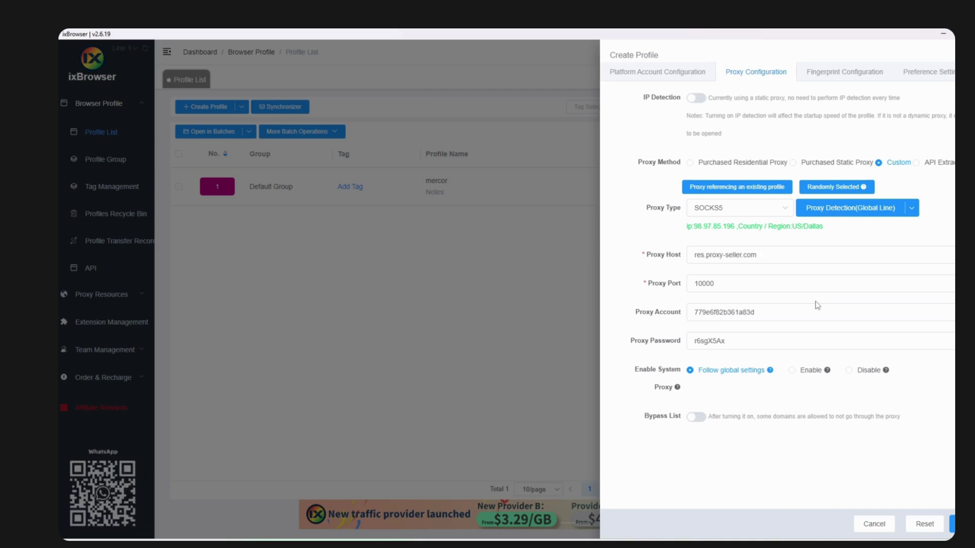
pyautogui.click(953, 524)
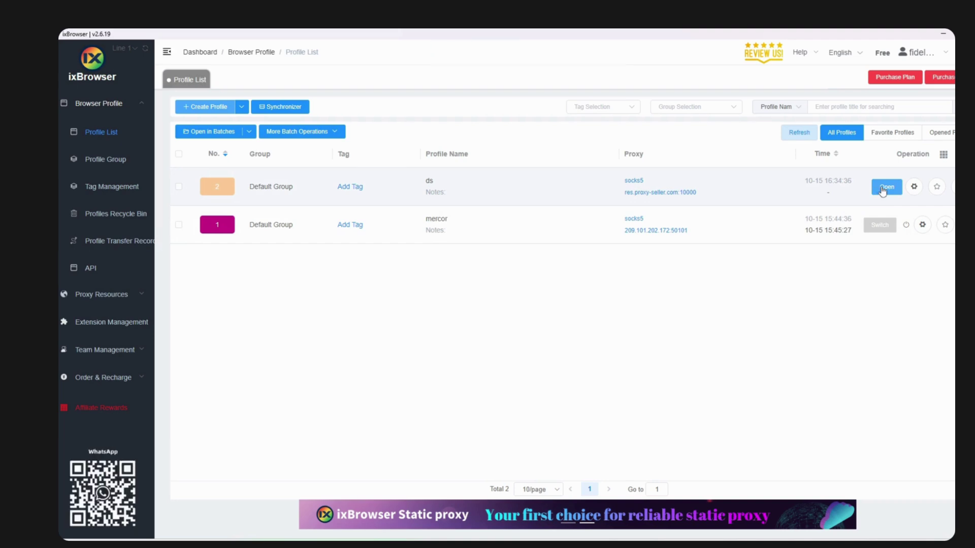
# - Launch the ds profile's browser and search Google for 'pixelscan' in a new tab
pyautogui.click(885, 187)
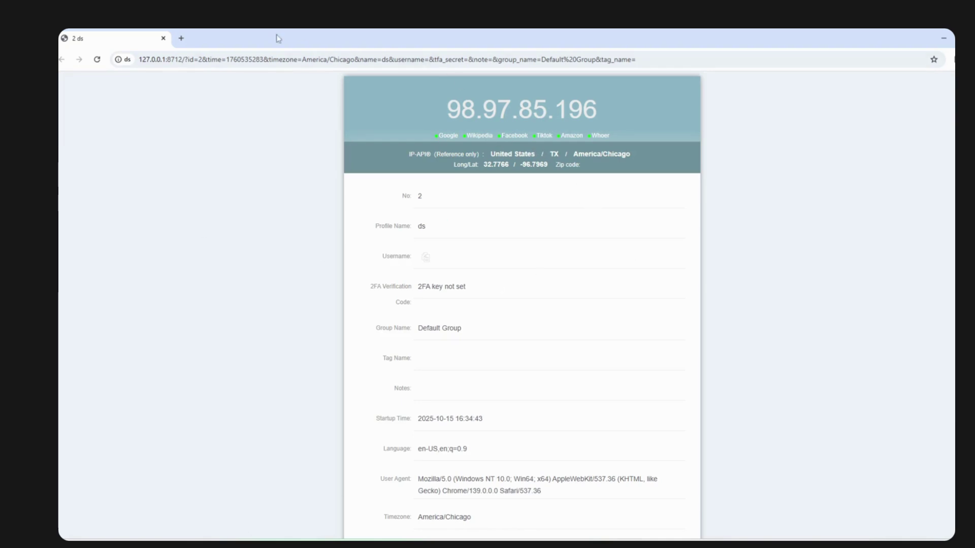
pyautogui.click(181, 39)
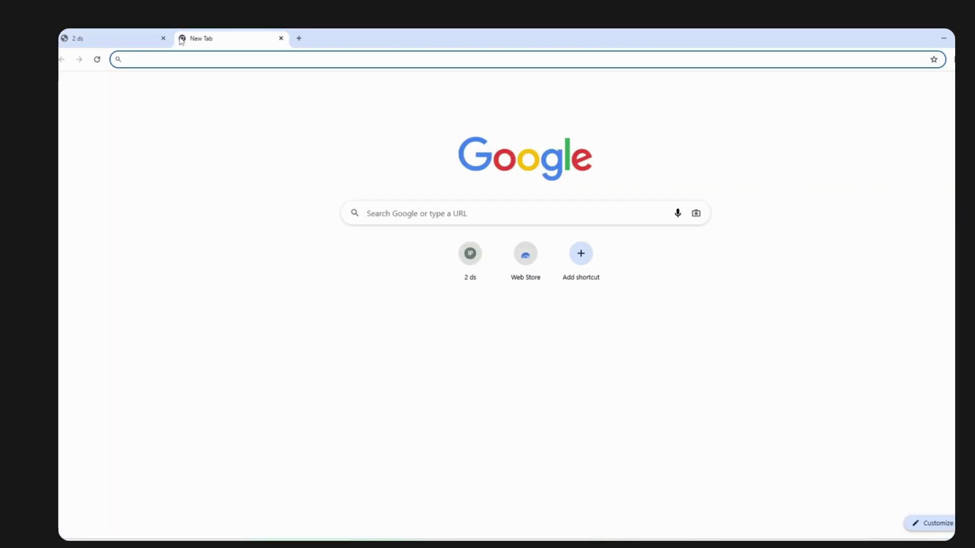
pyautogui.write('pix')
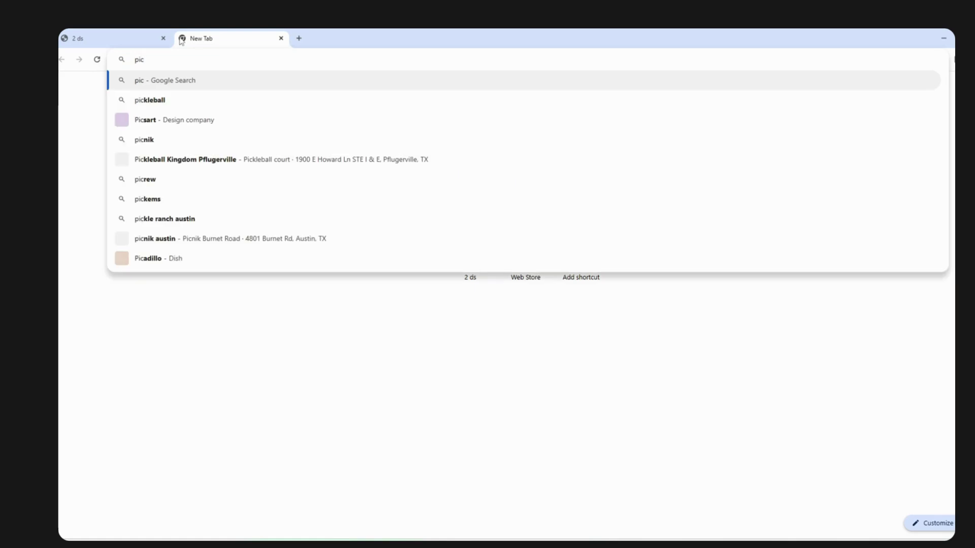
pyautogui.write('els')
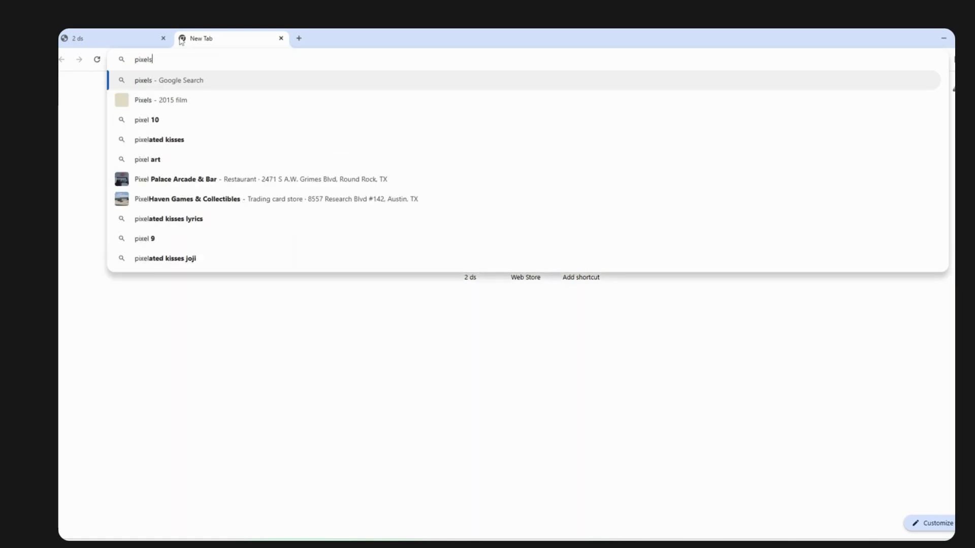
pyautogui.write('can')
pyautogui.press('Return')
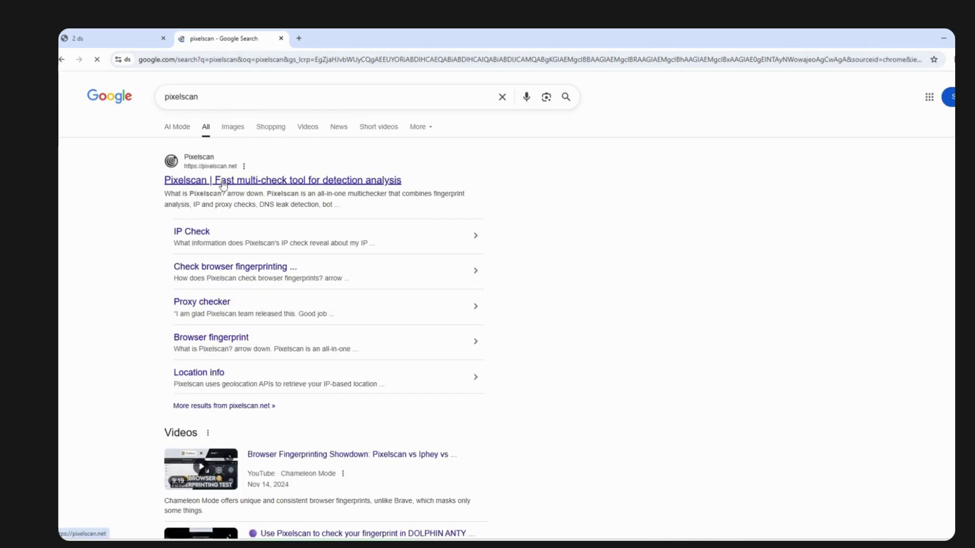
# - Open pixelscan.net, start its fingerprint check, and search Google for 'my ip' in a new tab
pyautogui.click(222, 182)
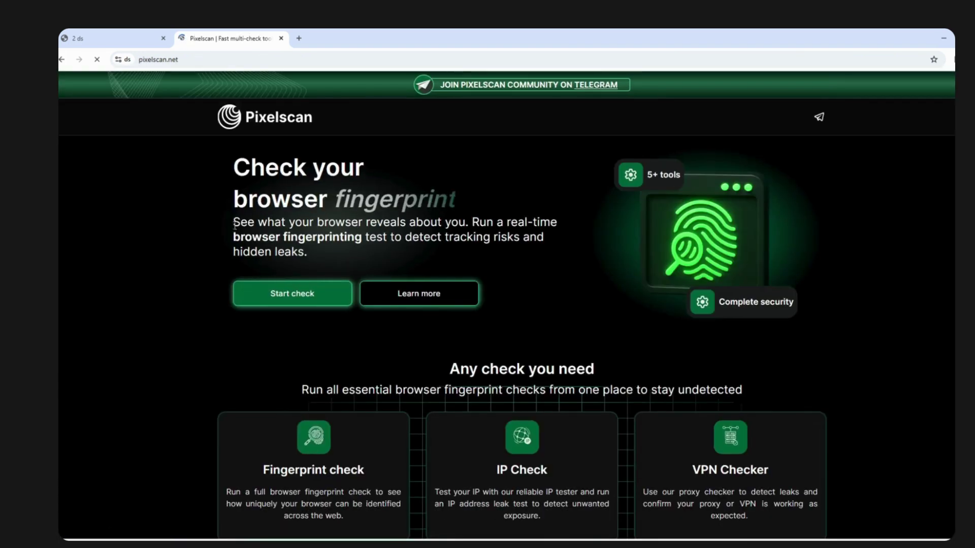
pyautogui.click(290, 299)
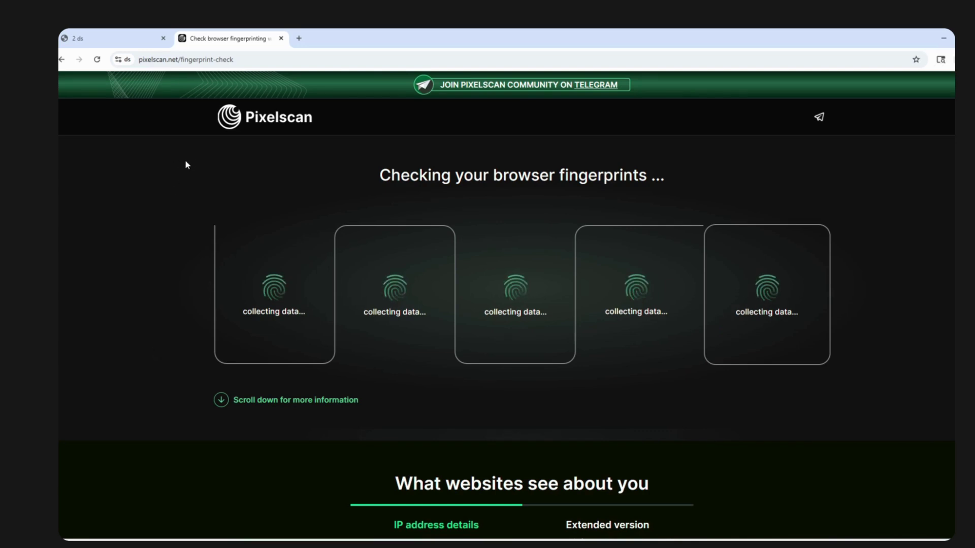
pyautogui.click(299, 38)
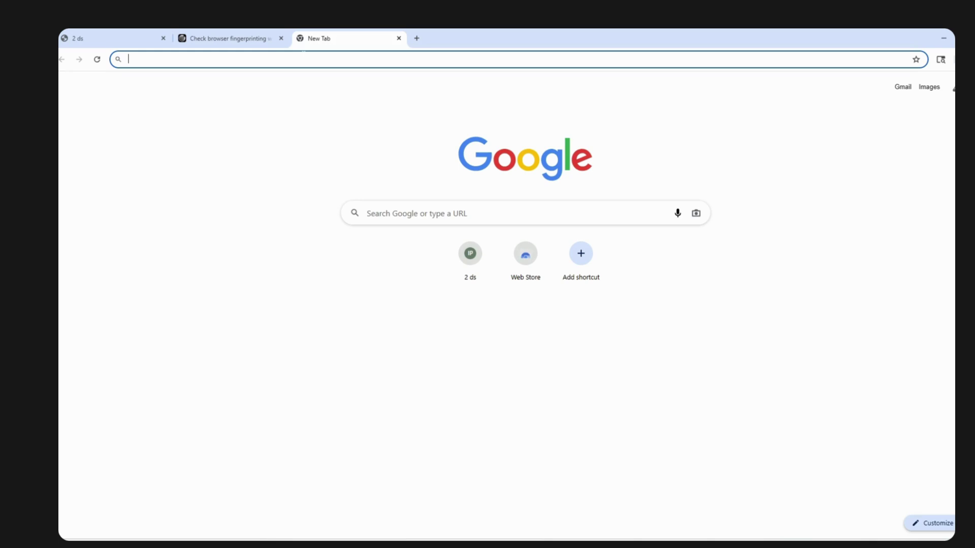
pyautogui.write('my ip')
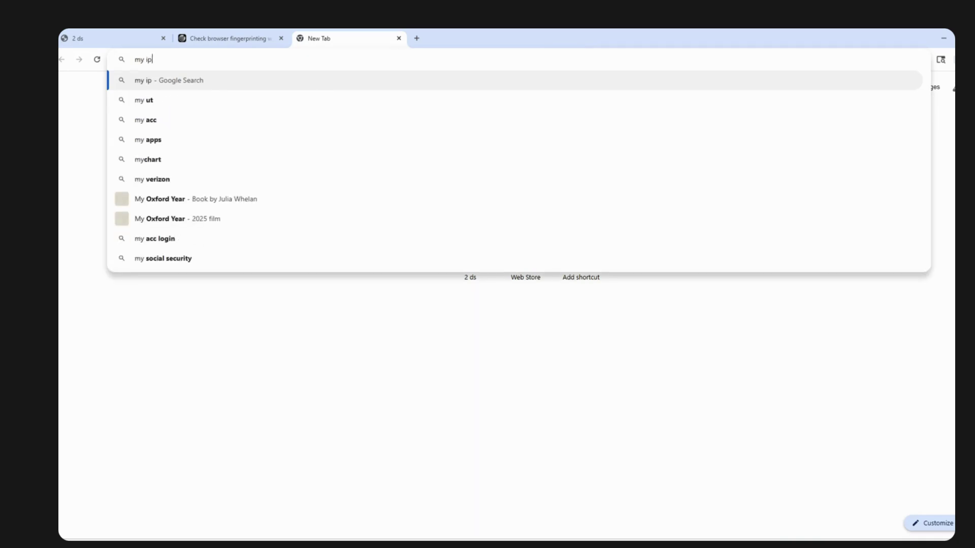
pyautogui.press('Return')
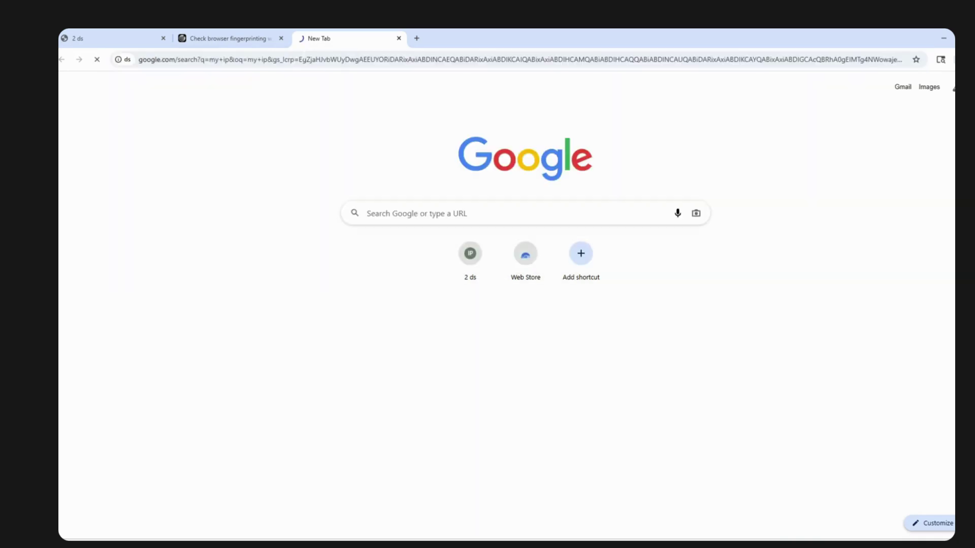